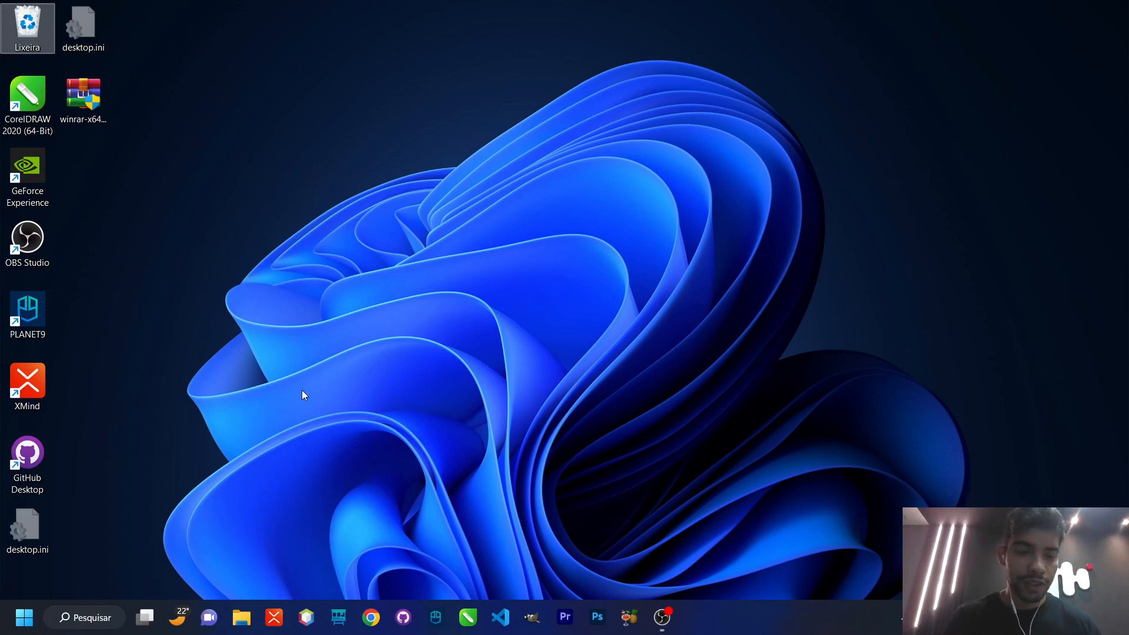
Search the installed applications for LibreOffice.
key("super")
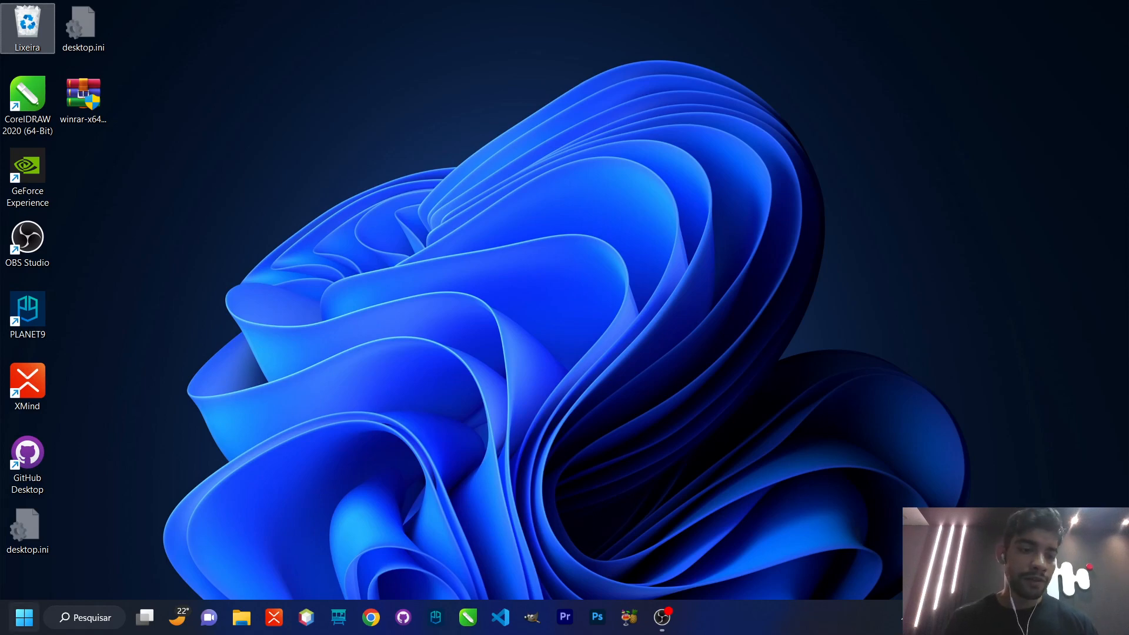
type("li")
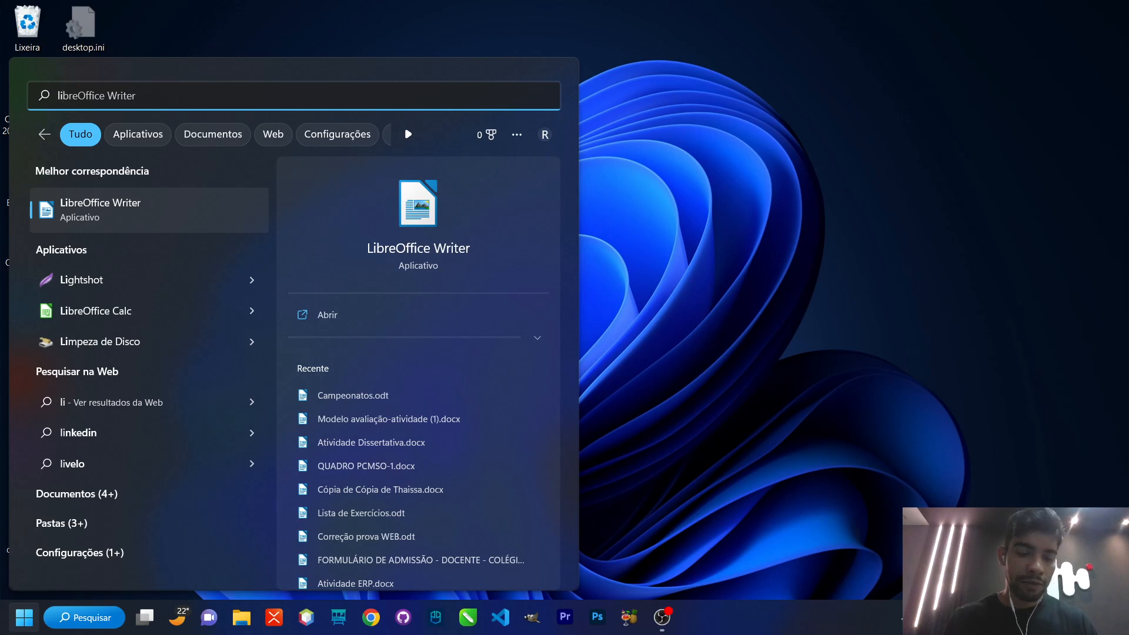
type("br")
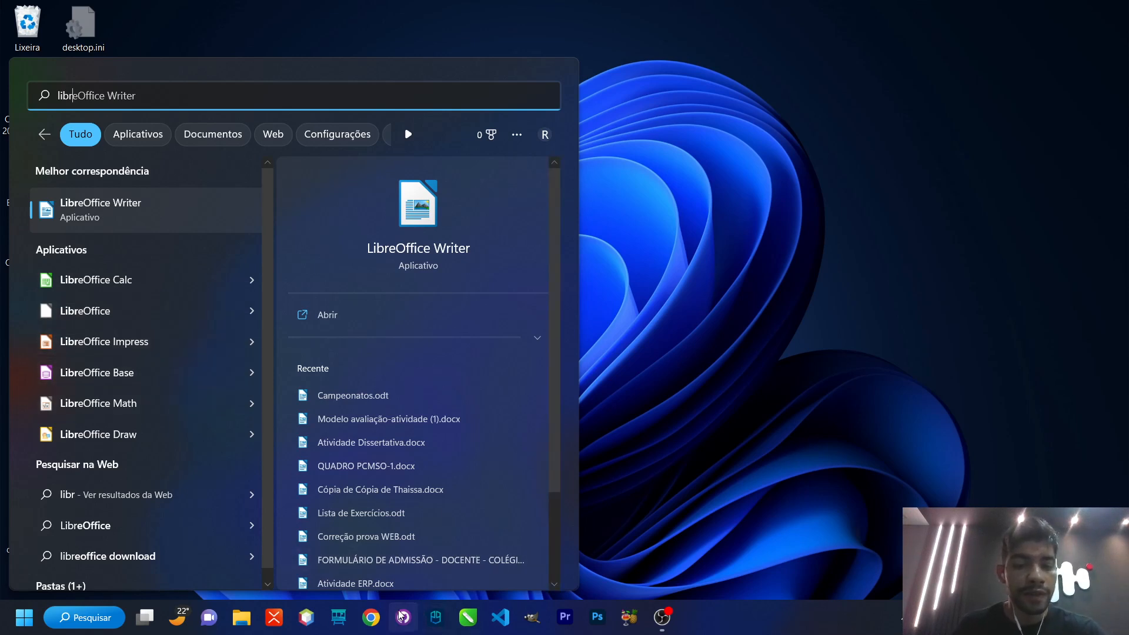
left_click(676, 458)
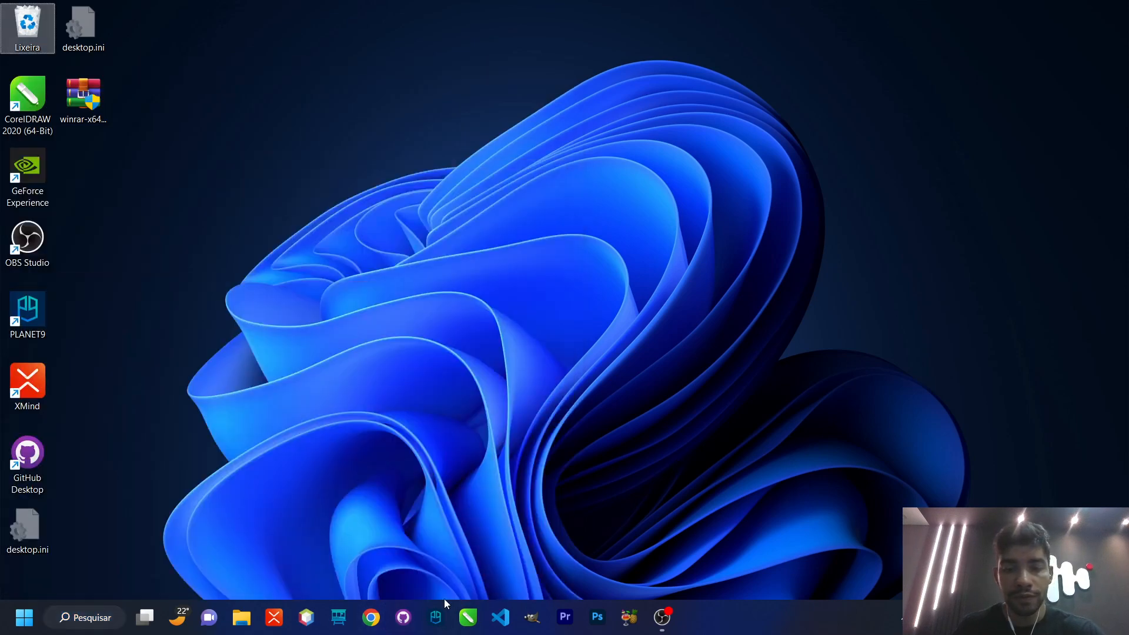
Open office.com in Chrome and create a new blank Word document.
left_click(372, 631)
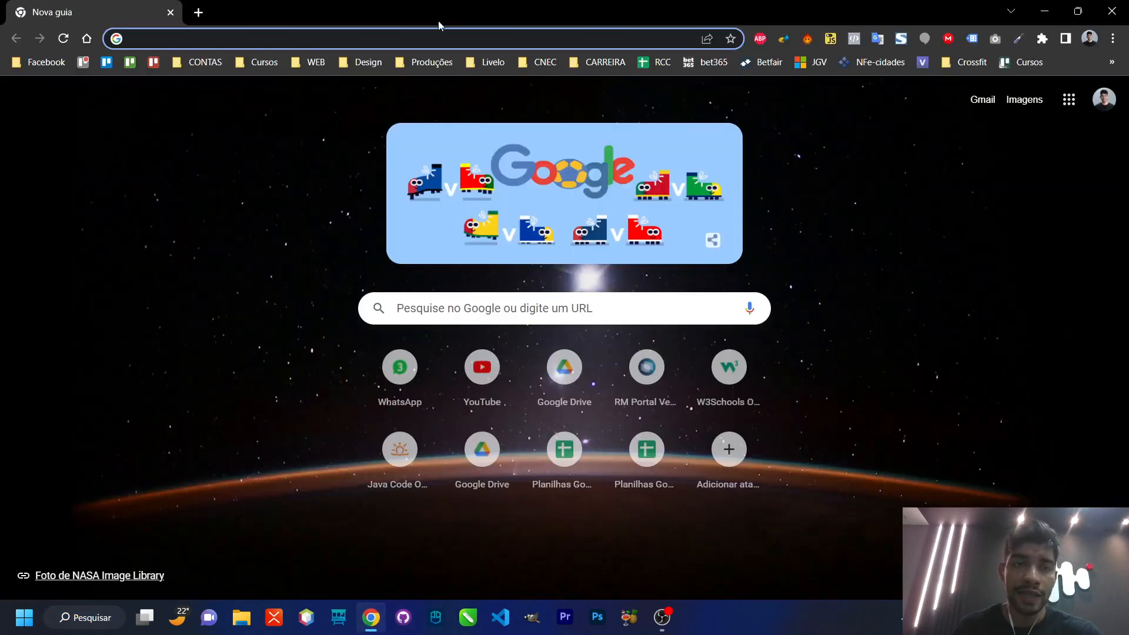
left_click(453, 37)
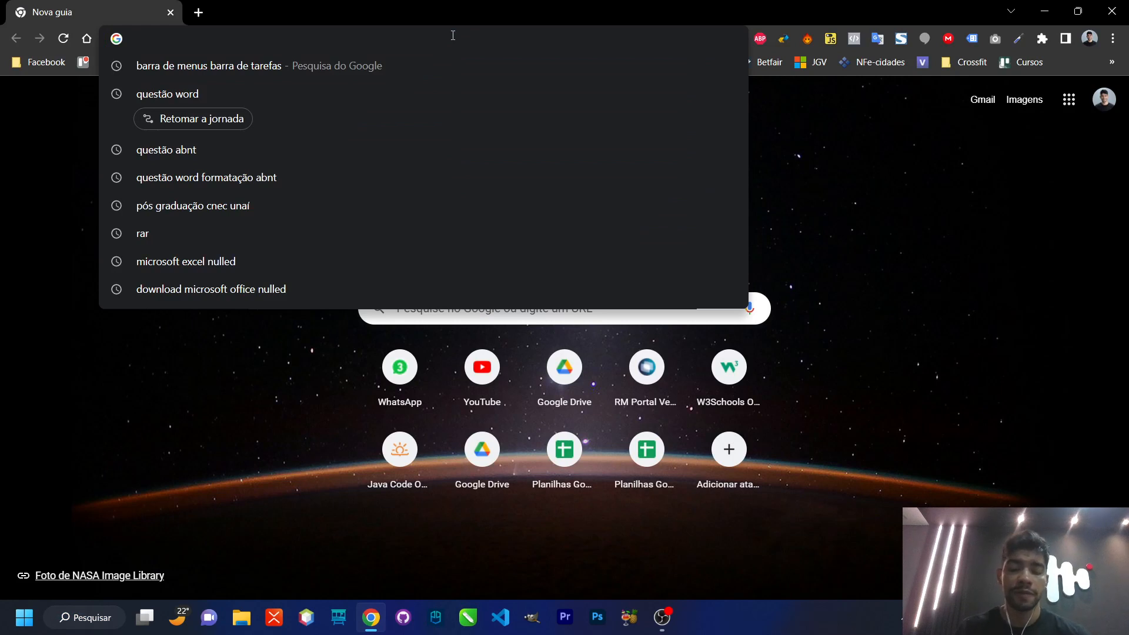
type("o")
key("Return")
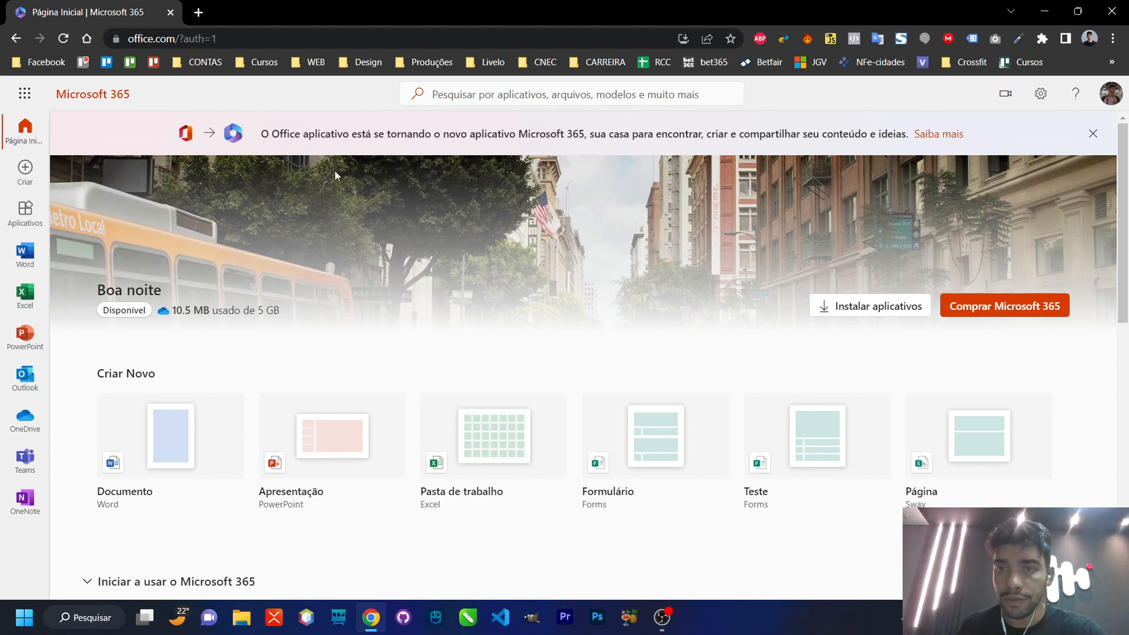
left_click(33, 260)
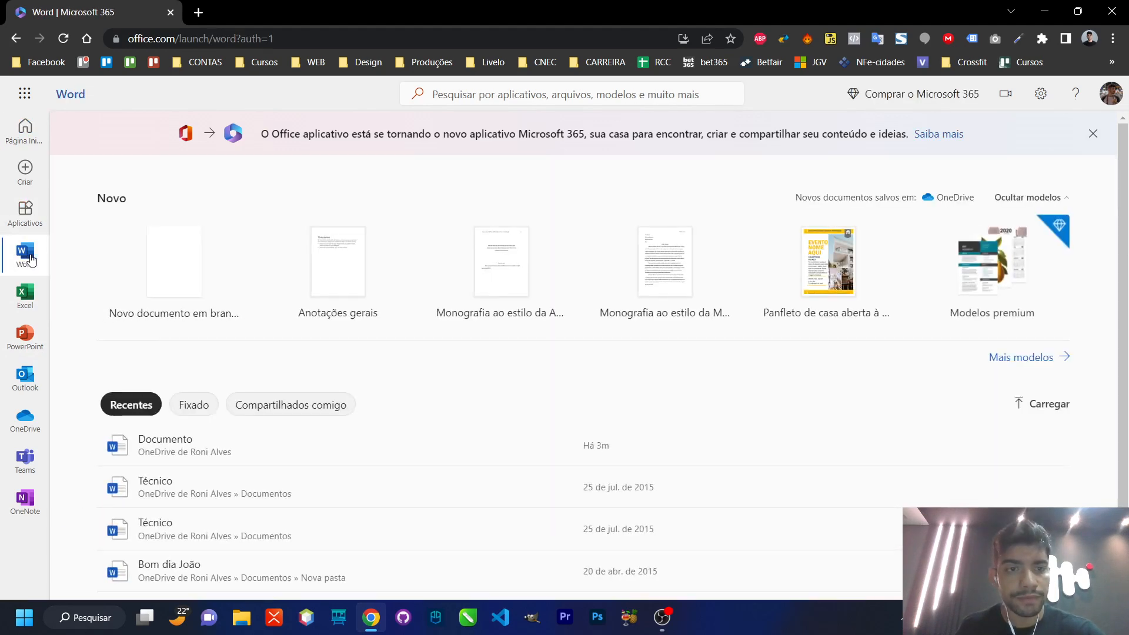
left_click(159, 249)
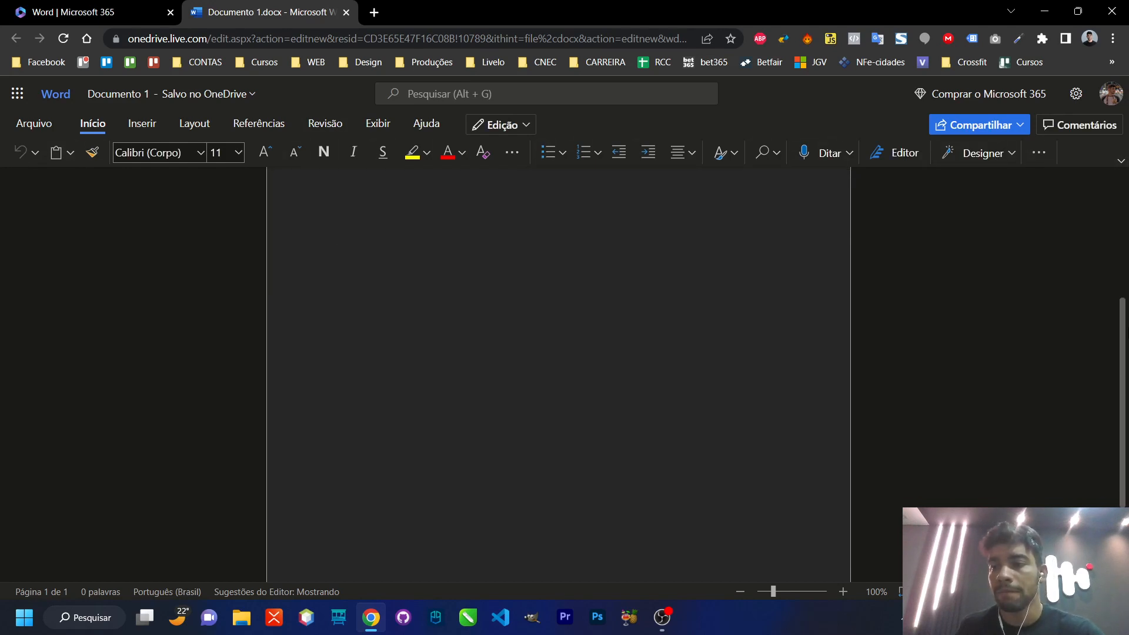
Set the document's zoom level to 58% so that more of the blank page fits on screen.
mouse_move(1123, 190)
left_mouse_down()
mouse_move(1124, 374)
mouse_move(1125, 187)
left_mouse_up()
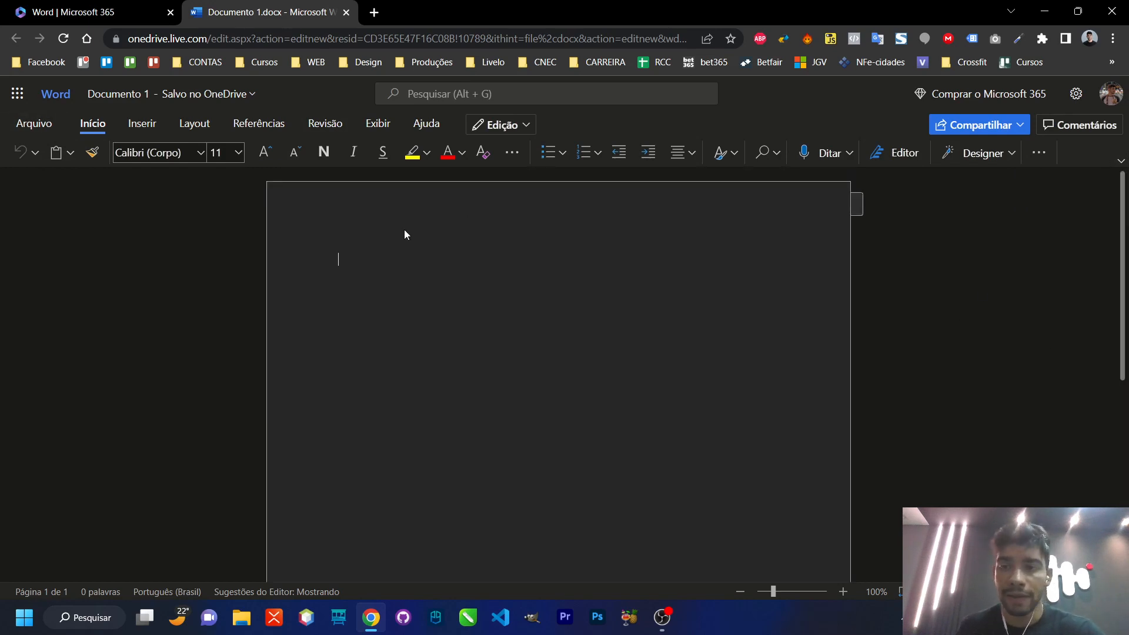
mouse_move(1124, 191)
left_mouse_down()
mouse_move(1128, 307)
mouse_move(1125, 192)
left_mouse_up()
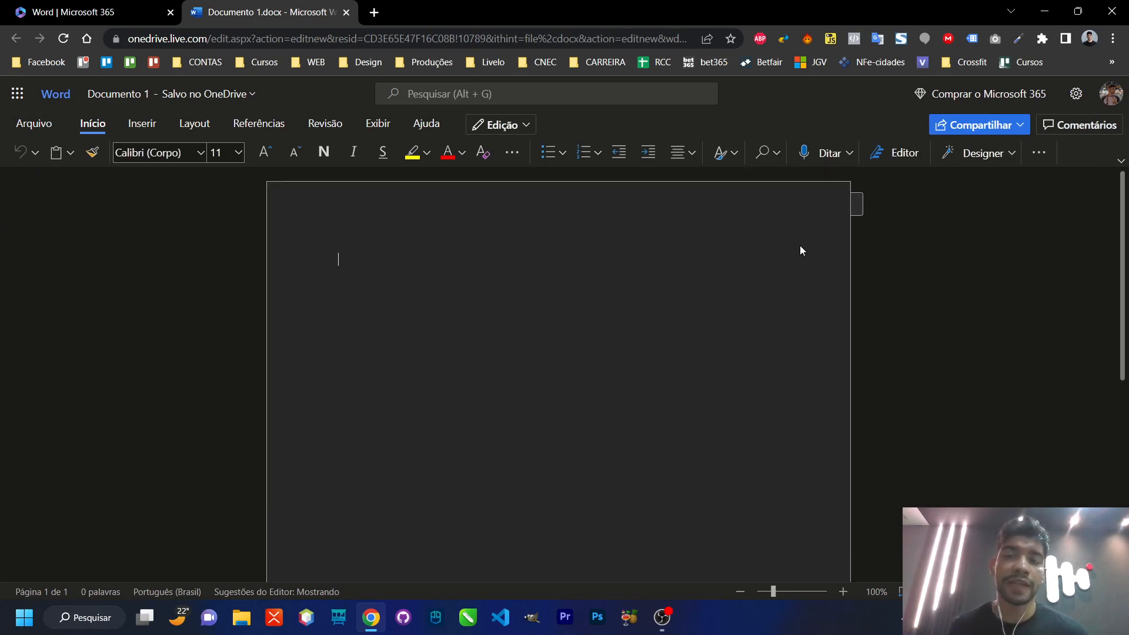
scroll(636, 293, "up", 2)
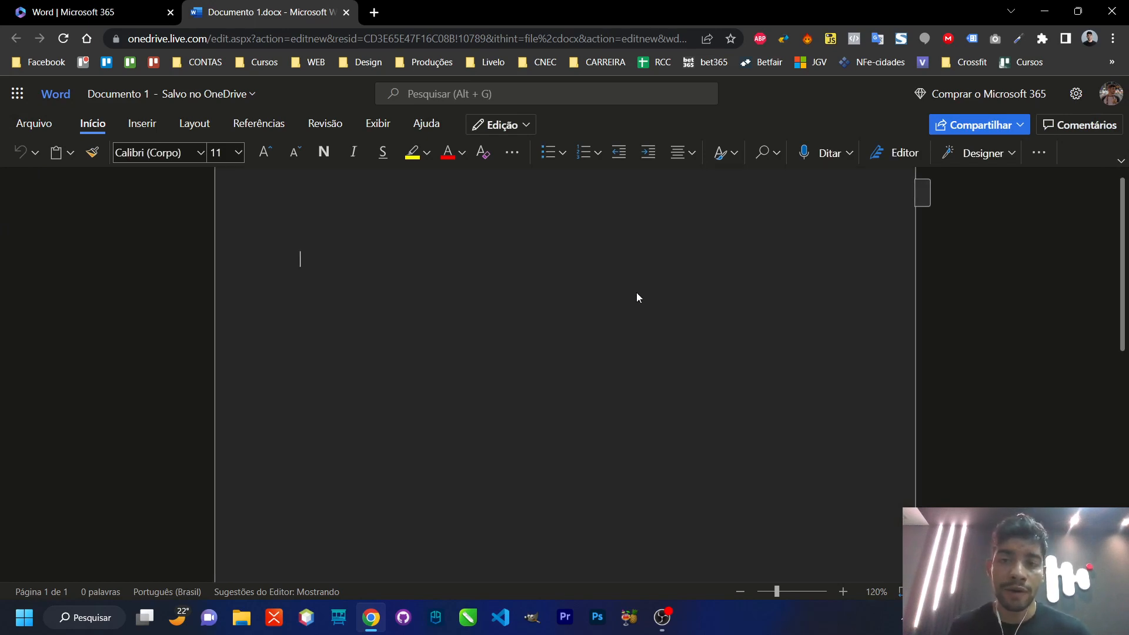
scroll(637, 293, "down", 9)
scroll(636, 280, "up", 5)
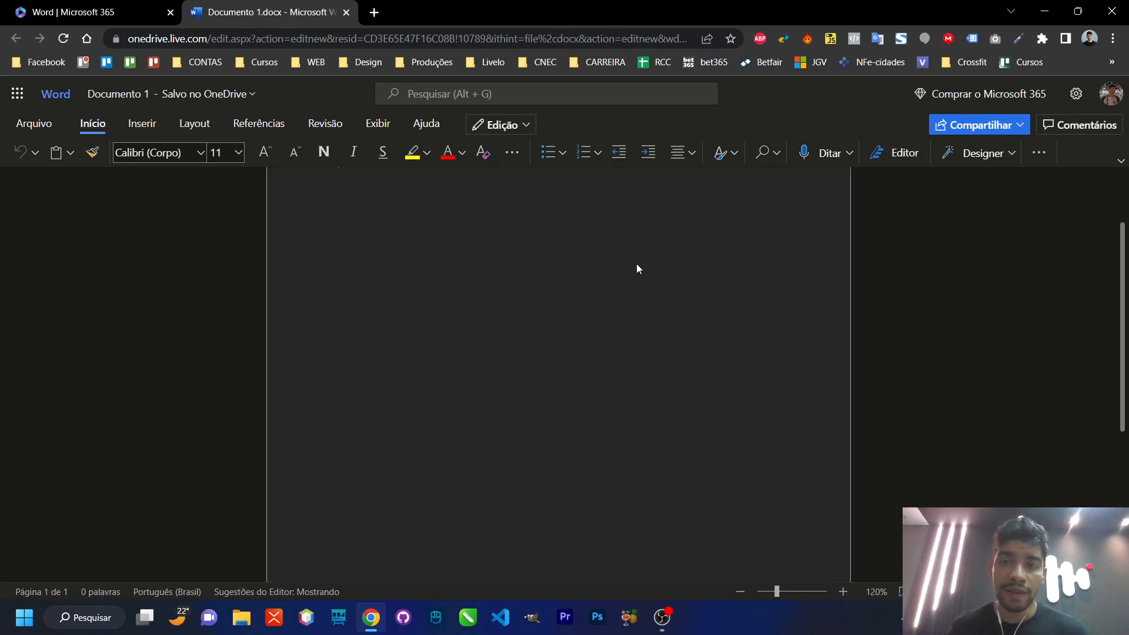
scroll(644, 263, "down", 2)
scroll(646, 265, "down", 5)
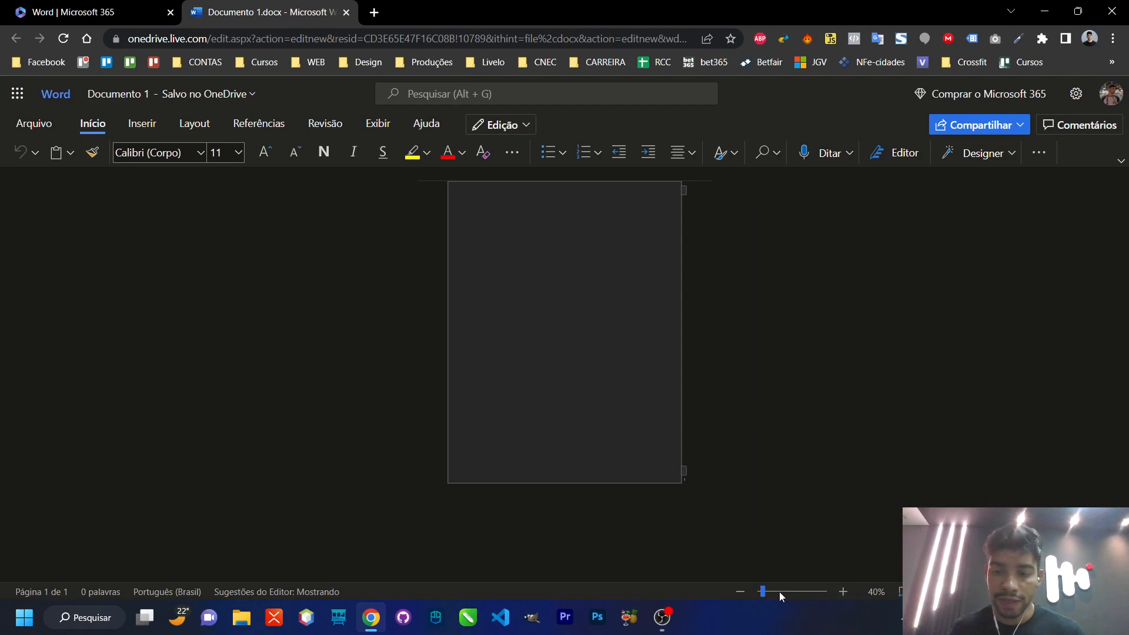
mouse_move(763, 591)
left_mouse_down()
mouse_move(781, 588)
mouse_move(765, 591)
left_mouse_up()
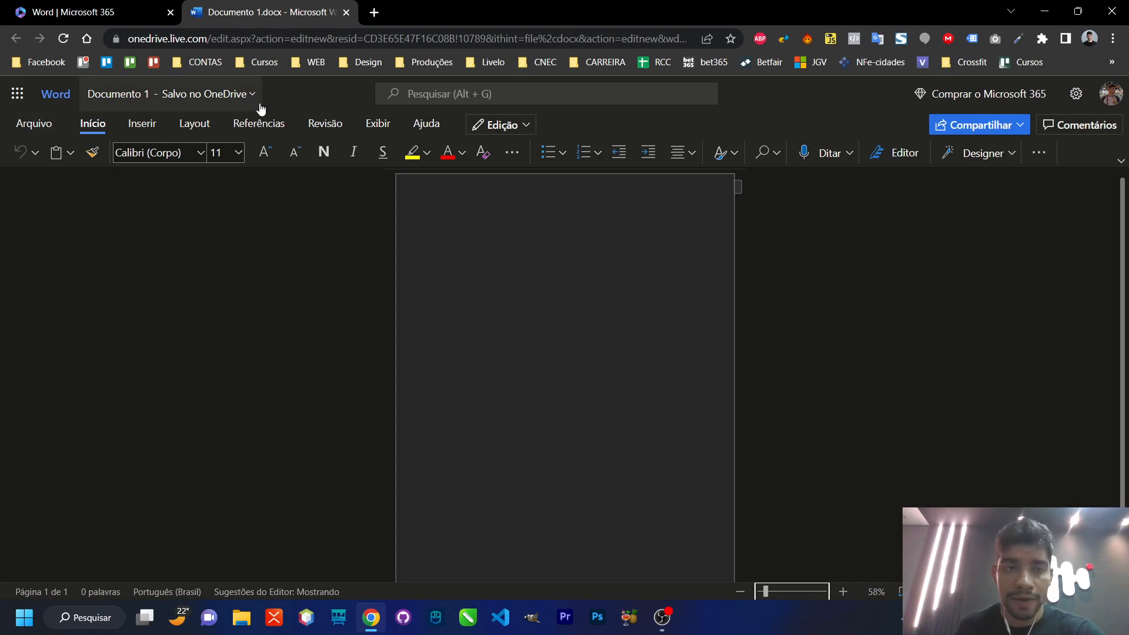
Examine the file-level commands for the document, such as new, open, information, save as, print and share.
left_click(35, 124)
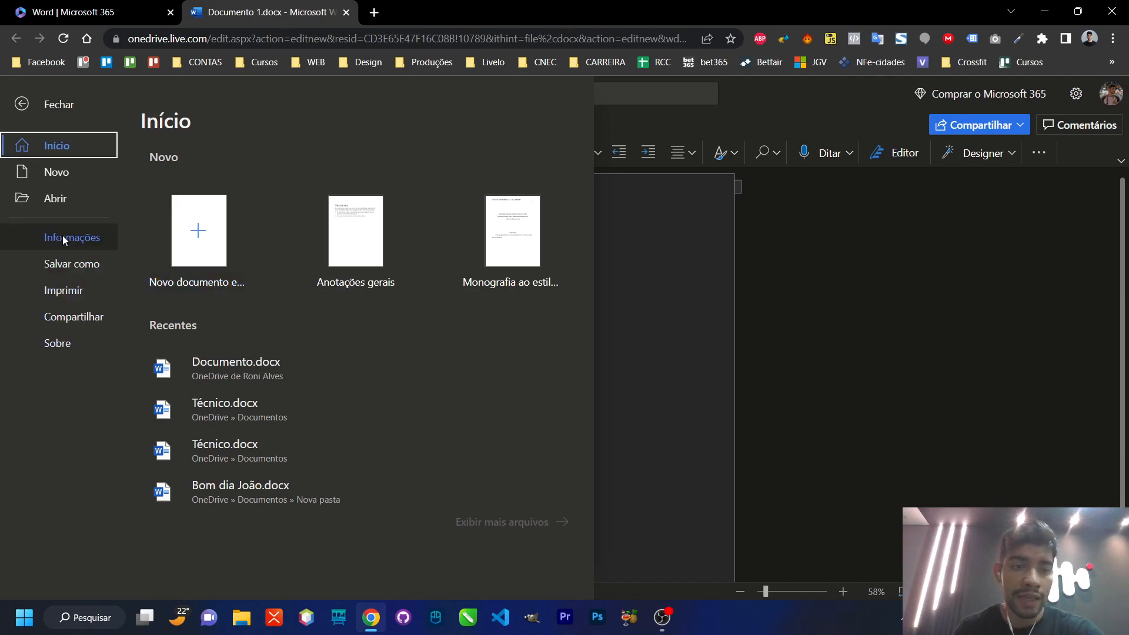
left_click(26, 106)
left_click(27, 120)
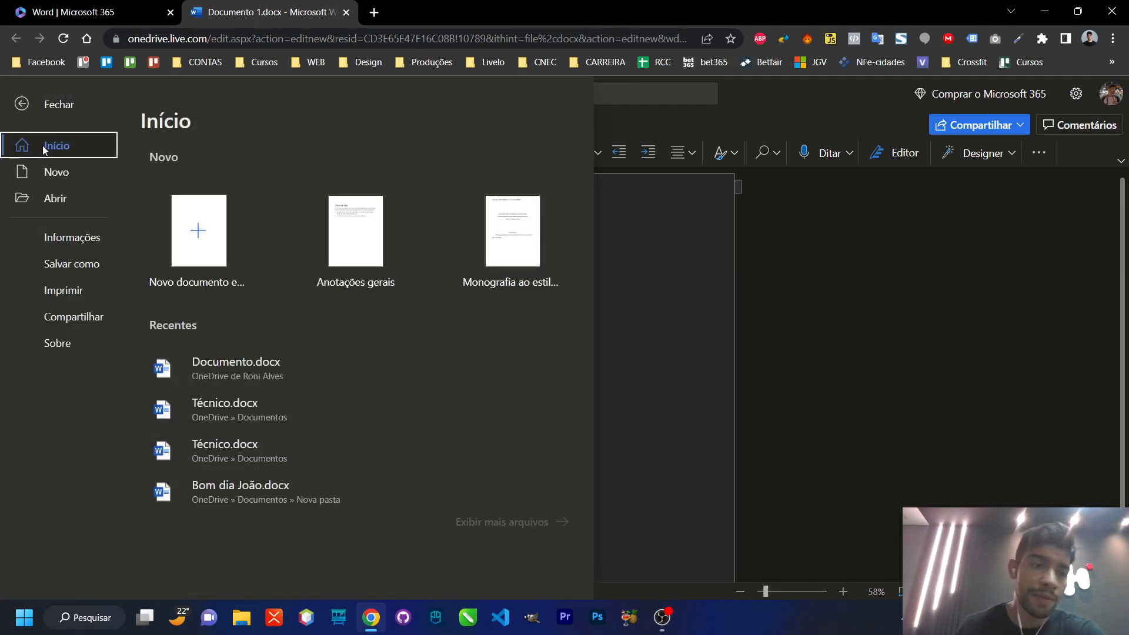
left_click(23, 106)
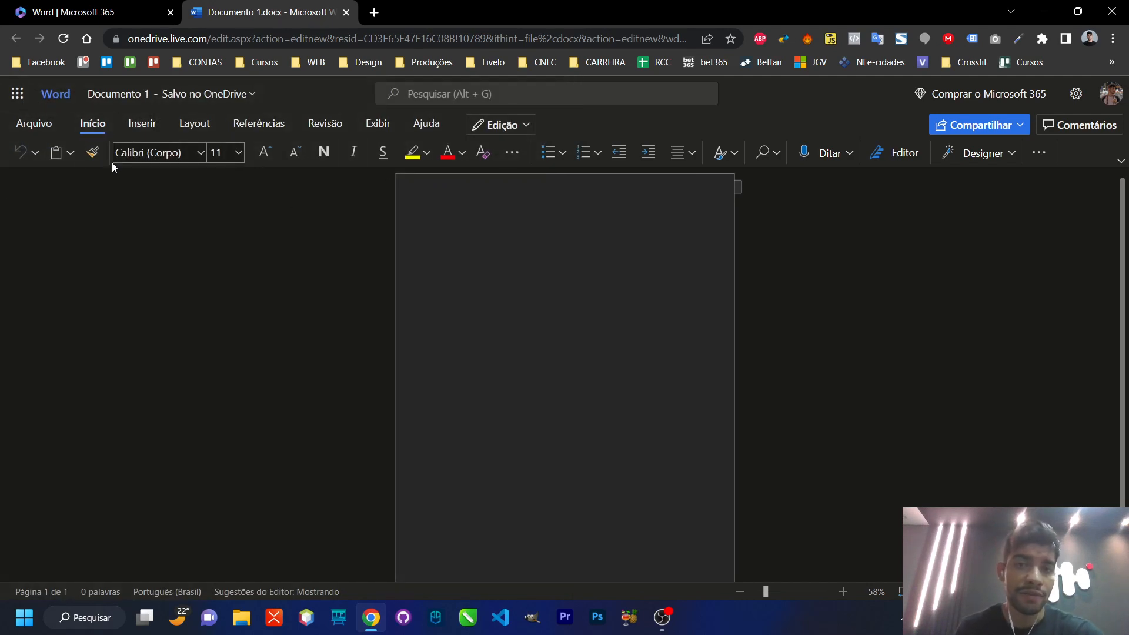
Examine the available insert, layout, references, review, view and help commands.
left_click(1122, 162)
left_click(1121, 162)
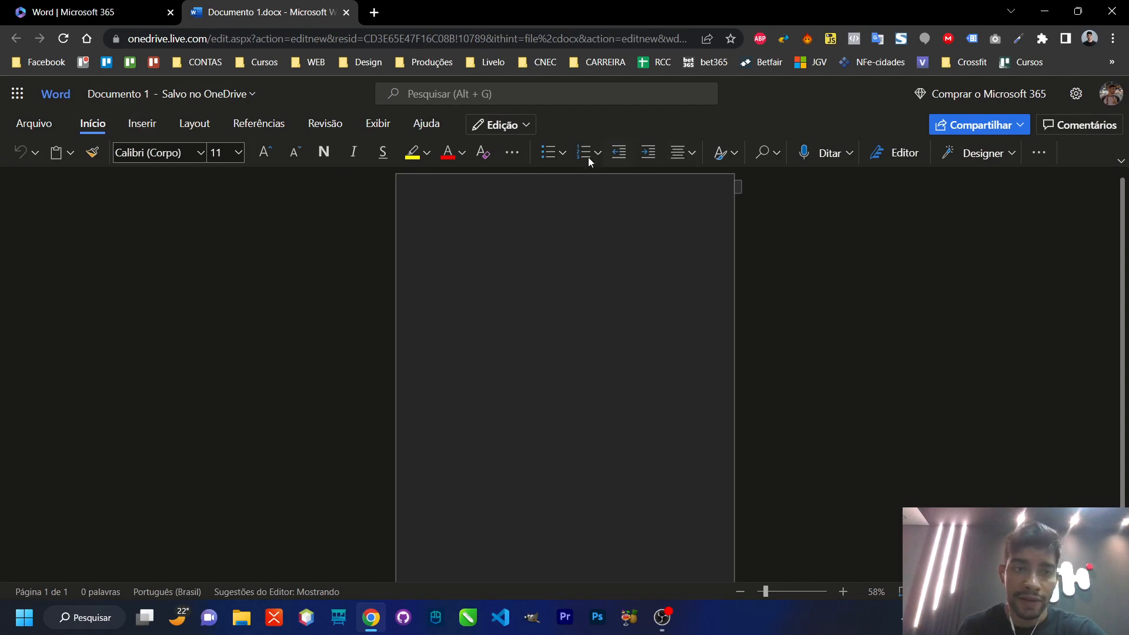
left_click(144, 122)
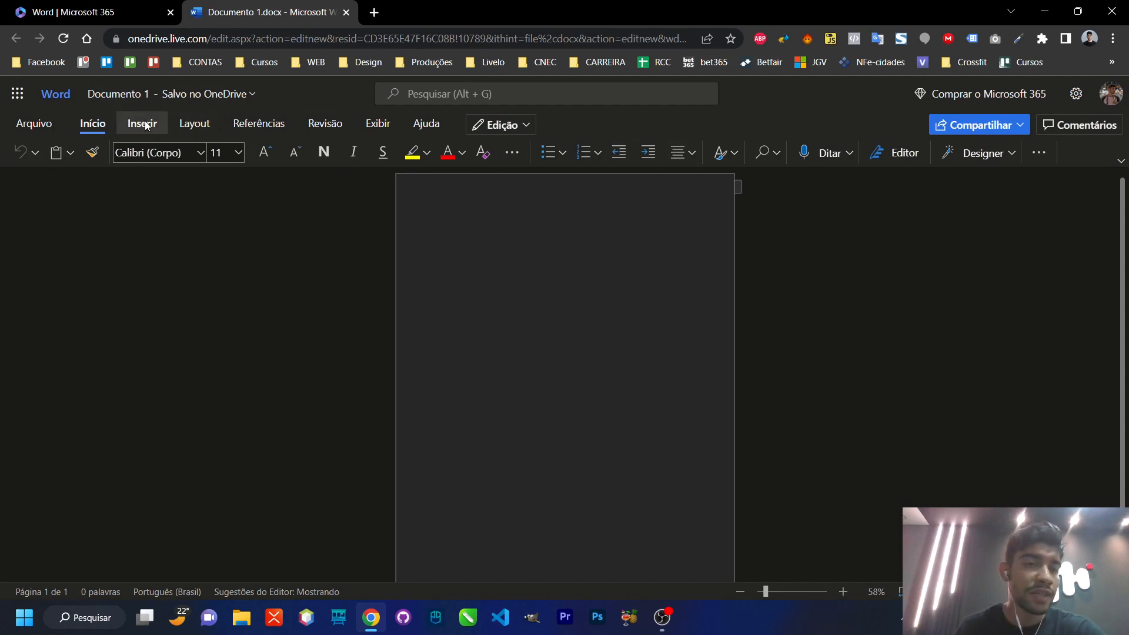
left_click(93, 123)
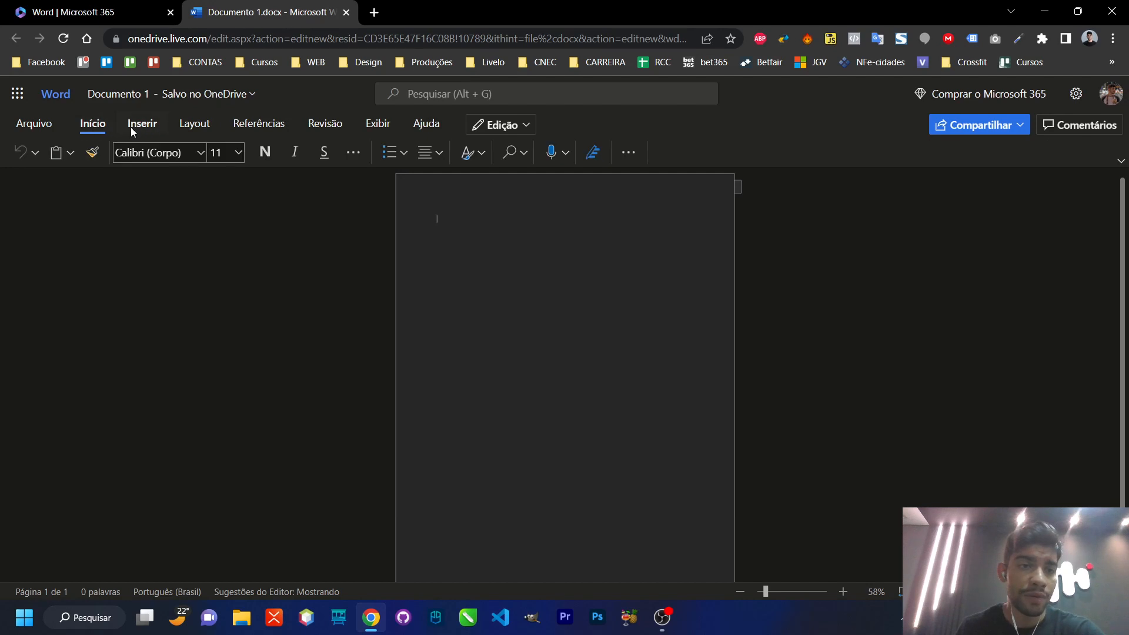
left_click(142, 123)
left_click(184, 122)
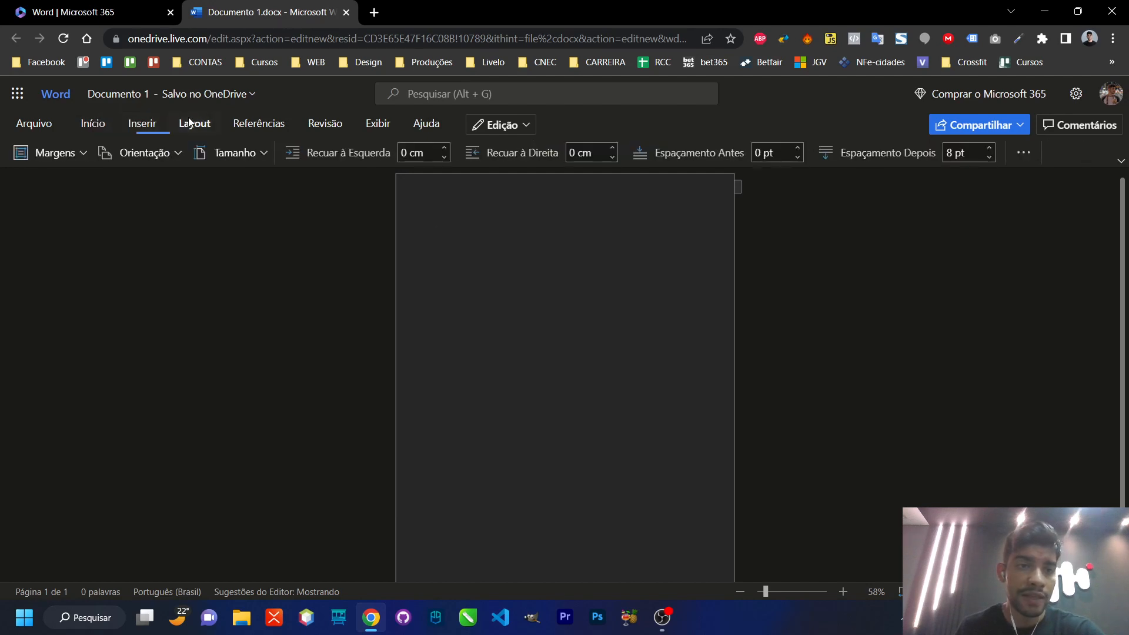
left_click(261, 121)
left_click(327, 123)
left_click(378, 124)
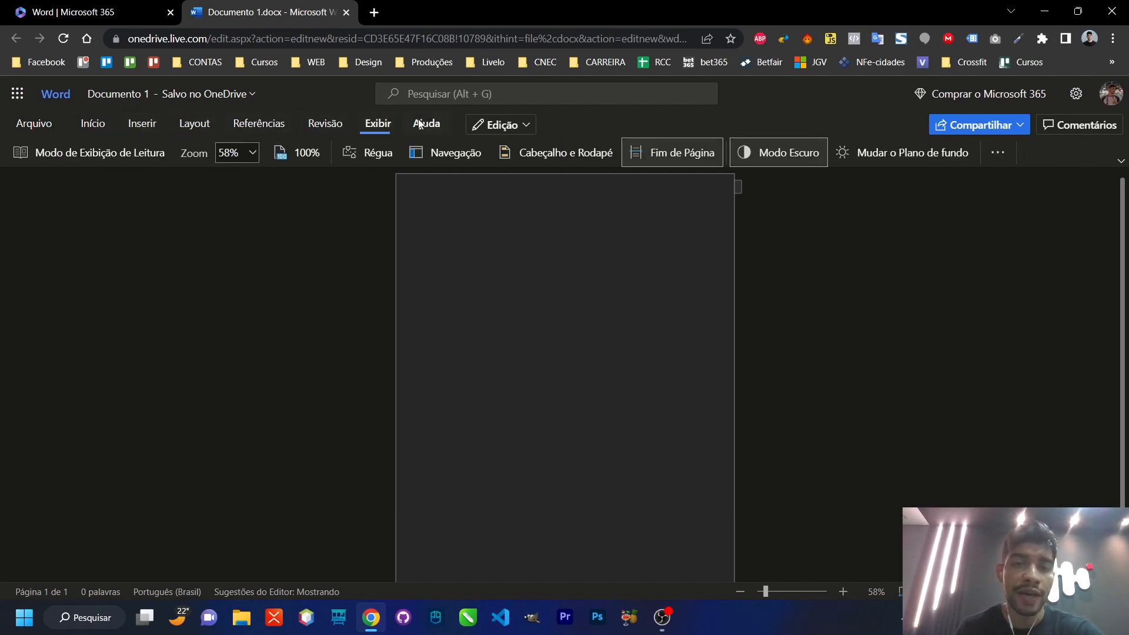
left_click(426, 123)
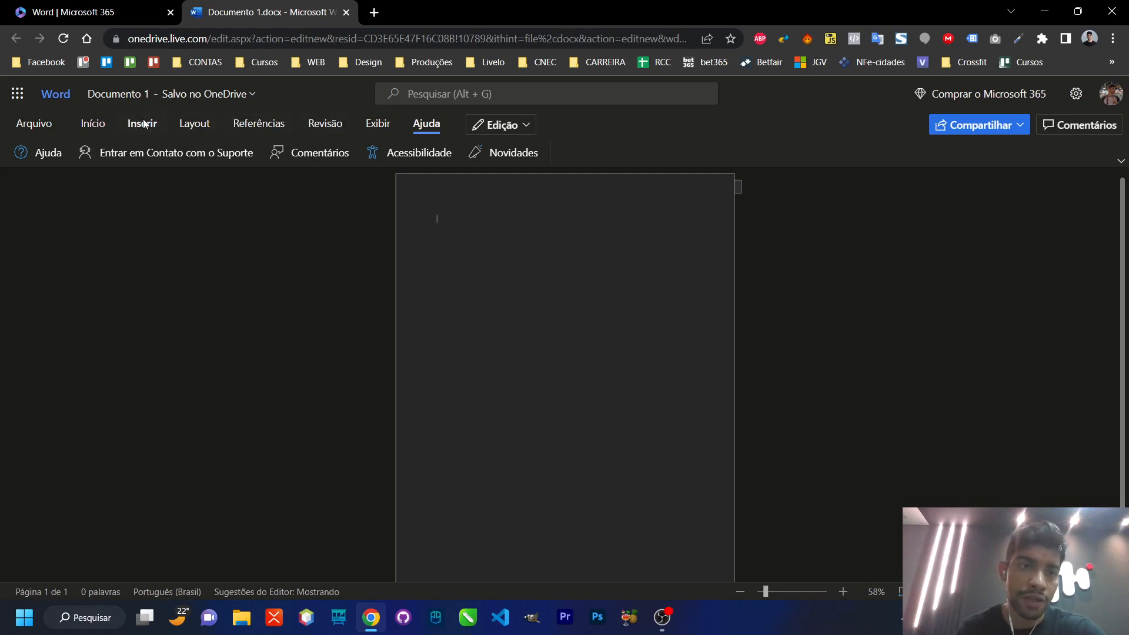
Return to the basic formatting commands and inspect the cut, copy and paste options.
left_click(96, 126)
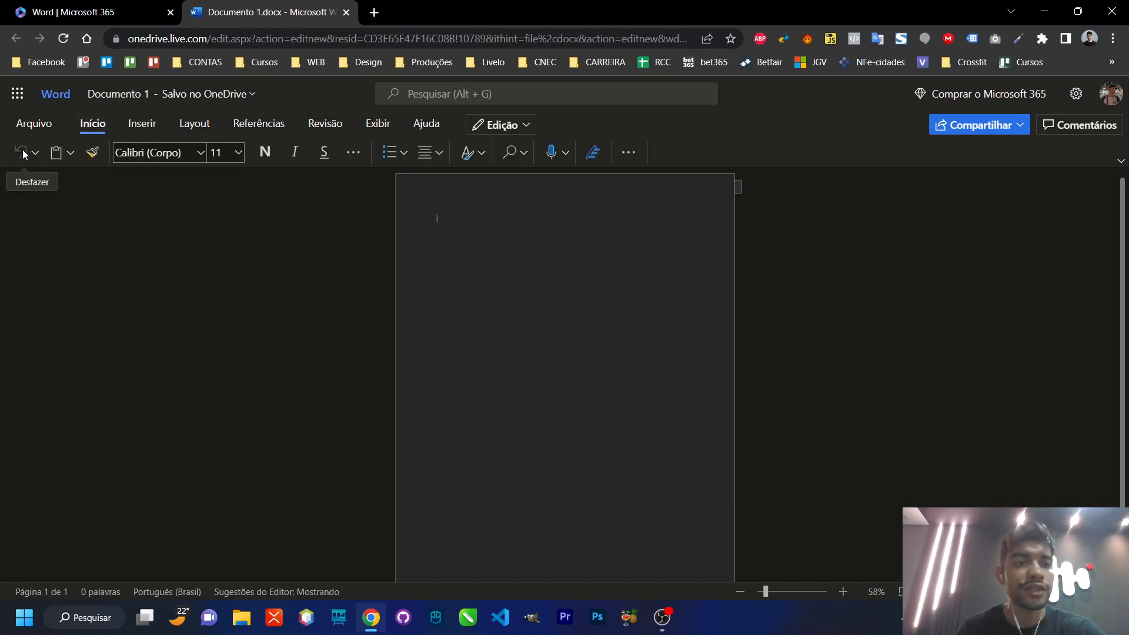
left_click(70, 154)
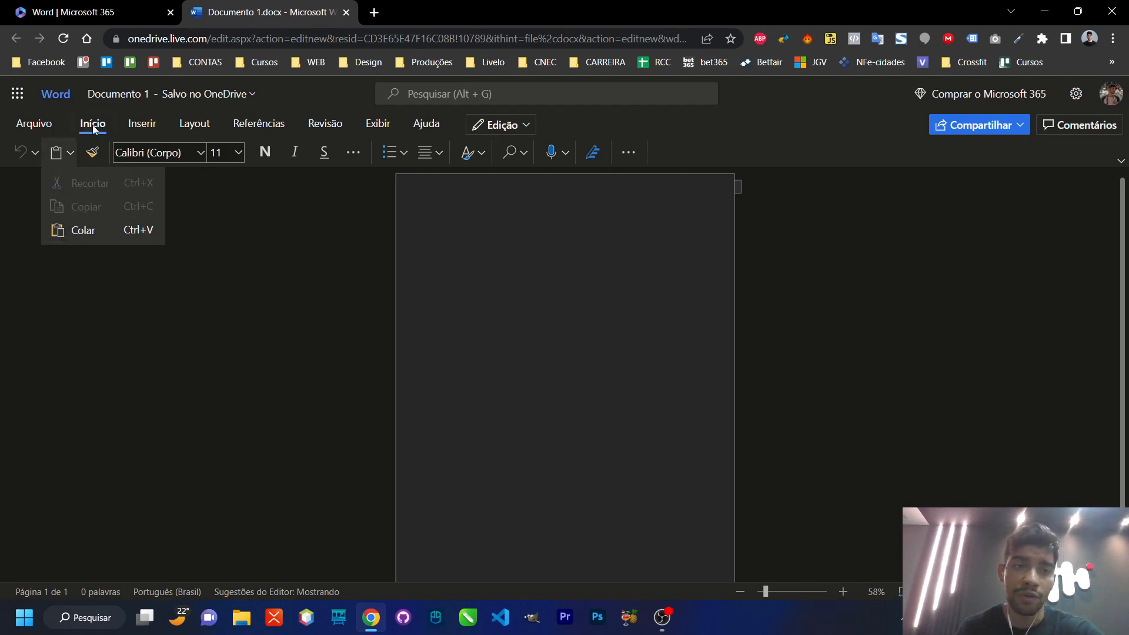
left_click(229, 241)
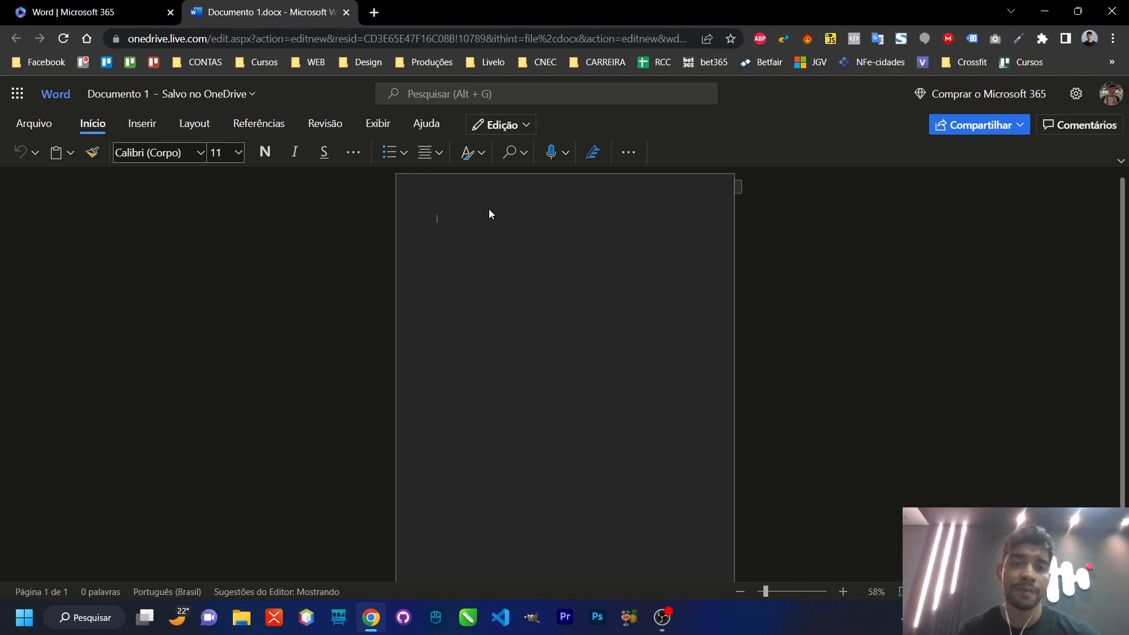
Write the line TEXTO DE EXEMPLO in capitals at the start of the blank page.
key("Caps_Lock")
type("TEX")
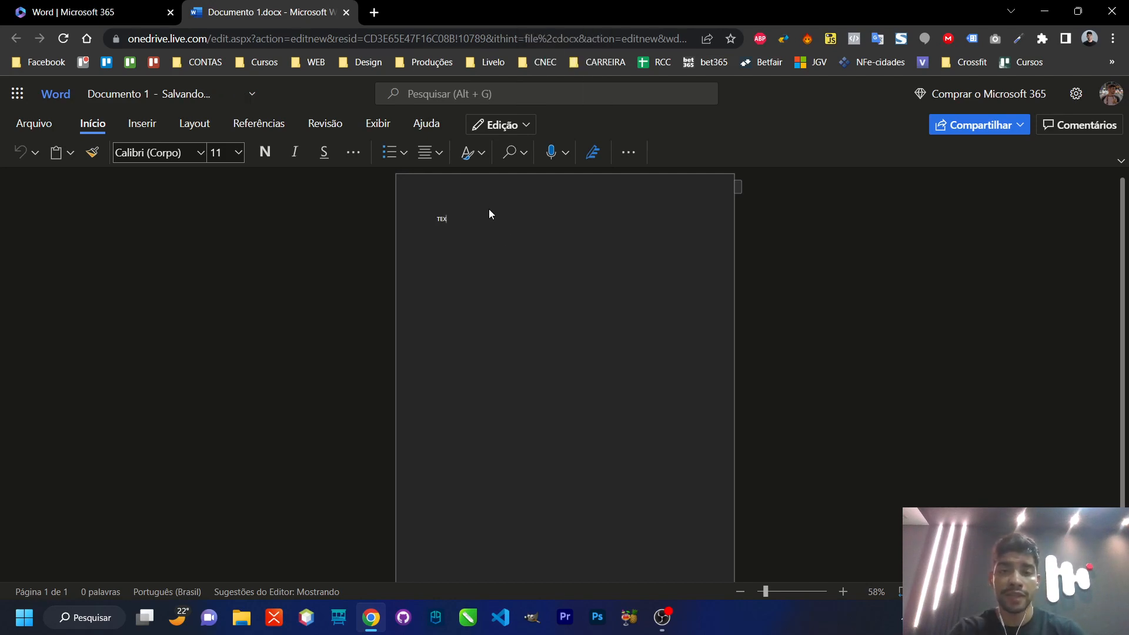
type("TO DE EXEMP")
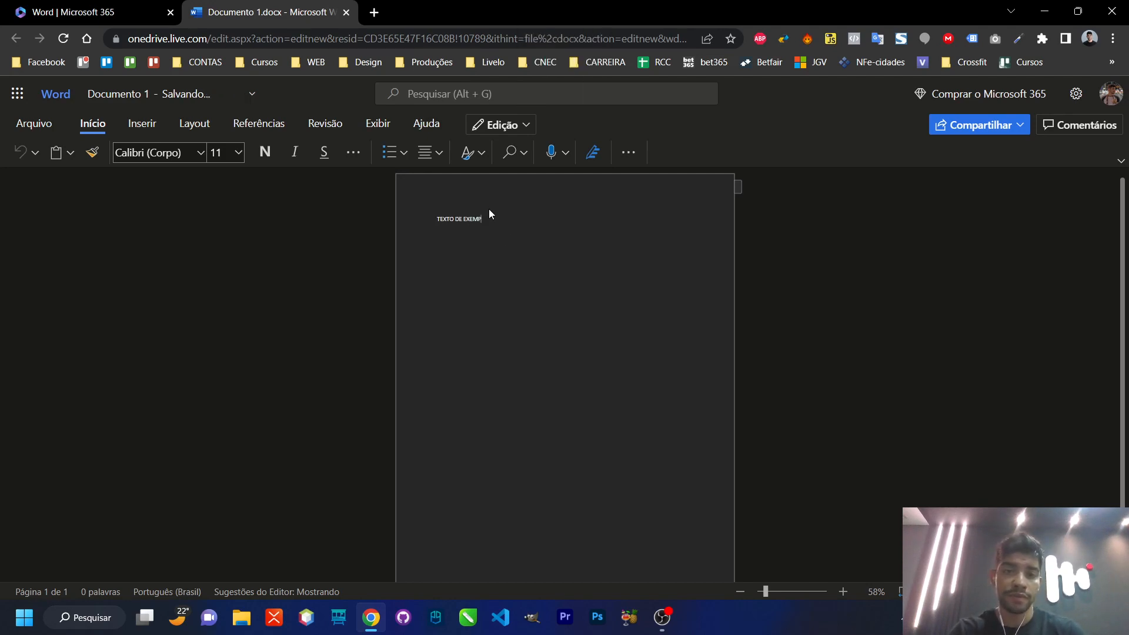
type("LO")
Set the font size of the TEXTO DE EXEMPLO line to 26.
left_click_drag(489, 209, 324, 186)
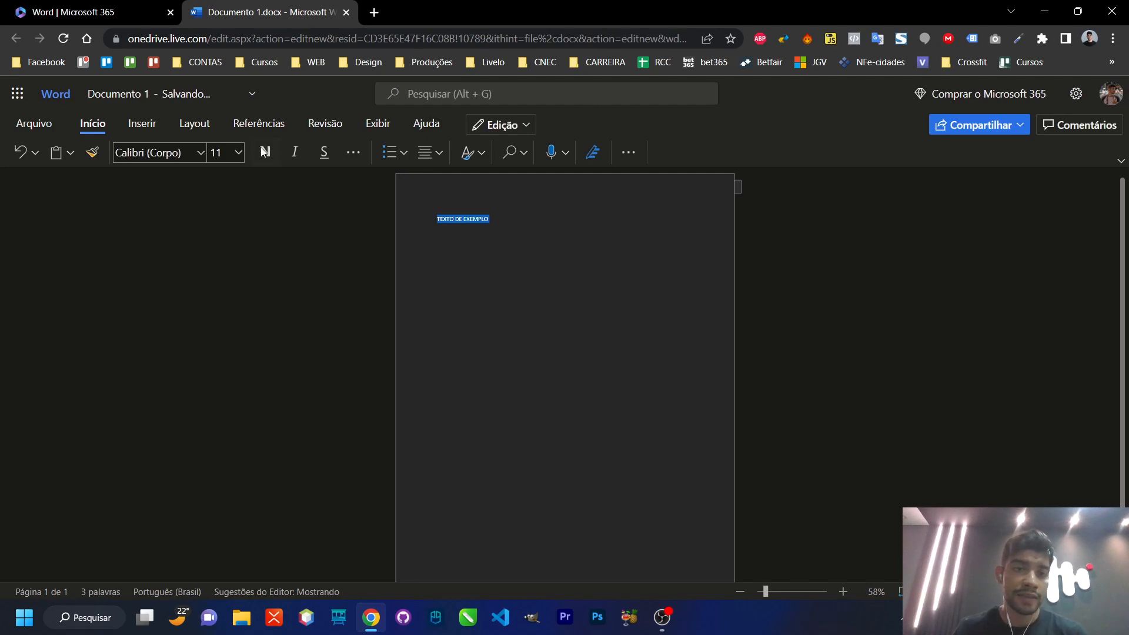
left_click(238, 152)
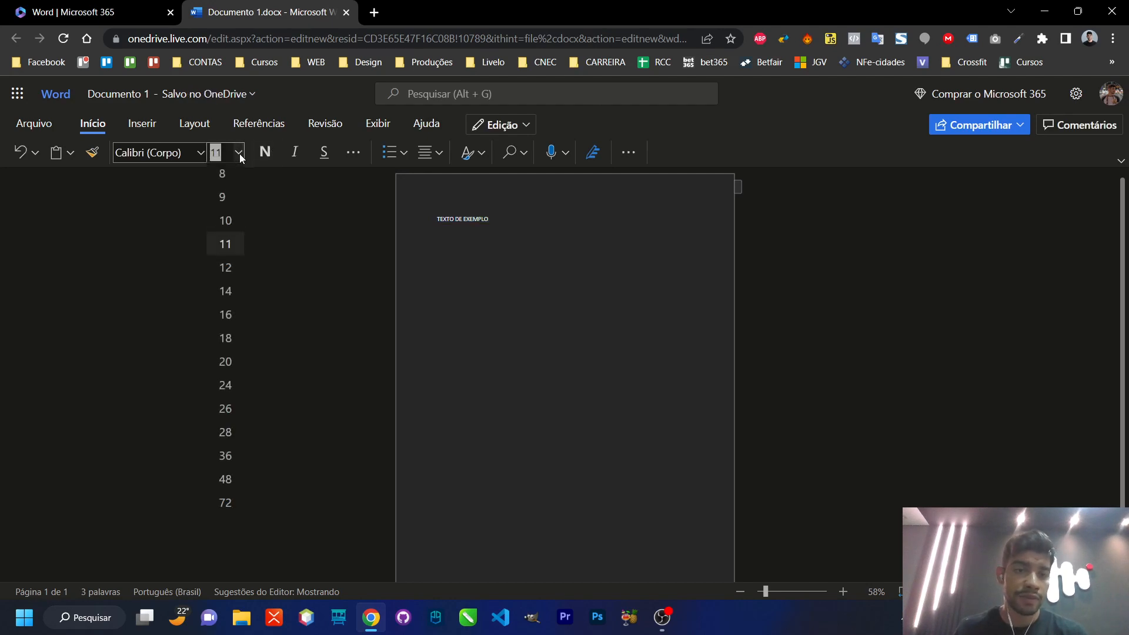
left_click(226, 412)
triple_click(476, 221)
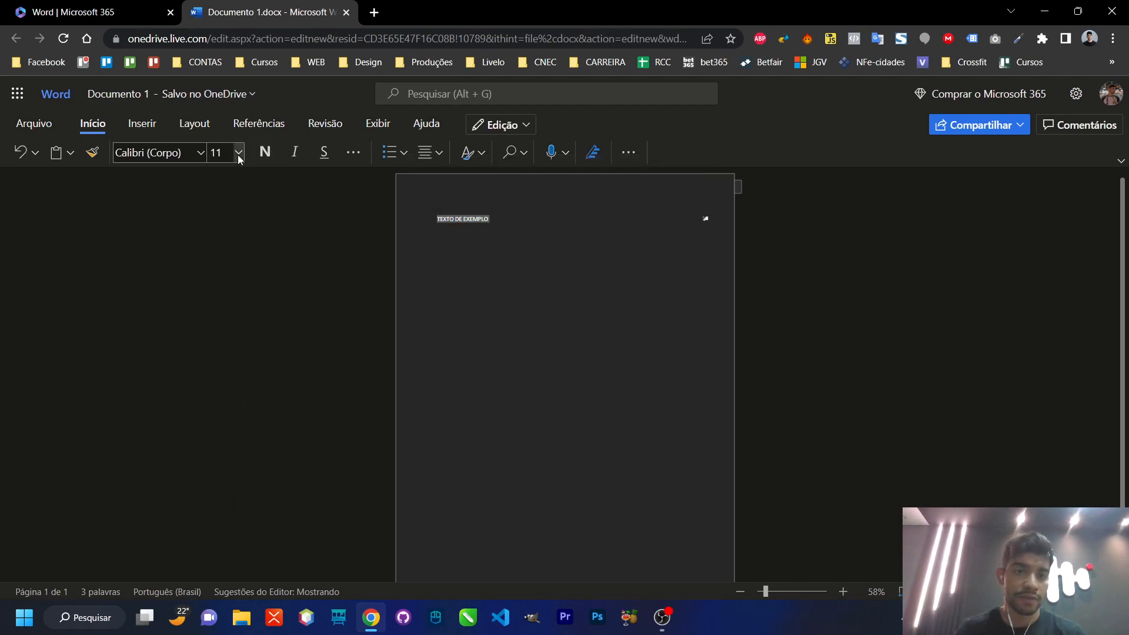
left_click(238, 152)
left_click(226, 411)
left_click(613, 230)
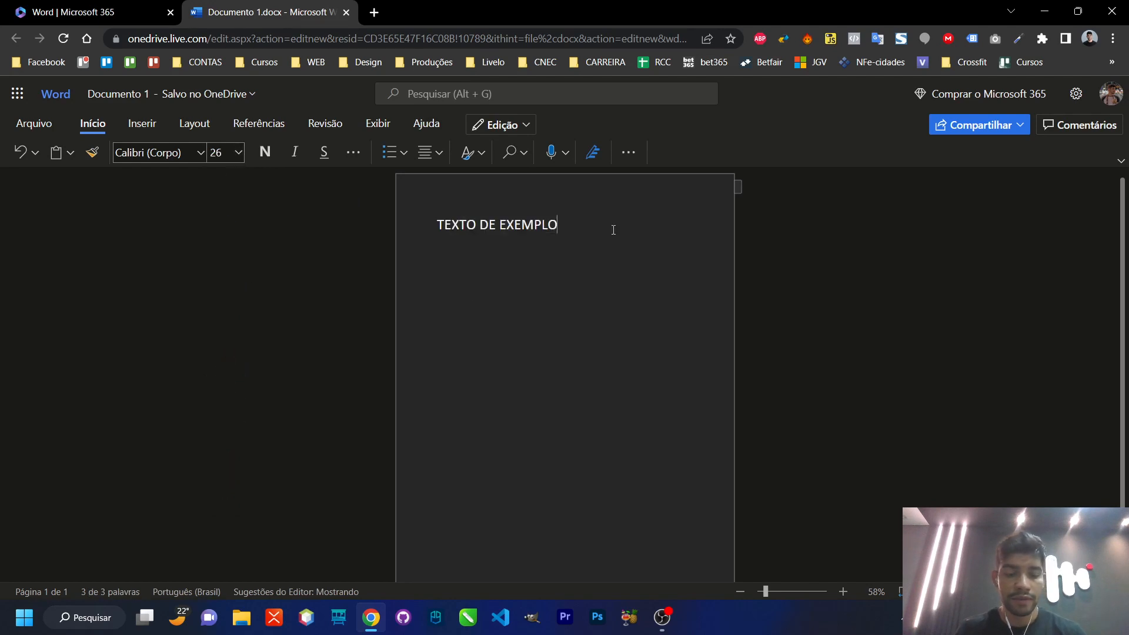
Write the line TEXTO DE TAMANHO 16 below the TEXTO DE EXEMPLO line, leaving a blank line between them.
key("Return")
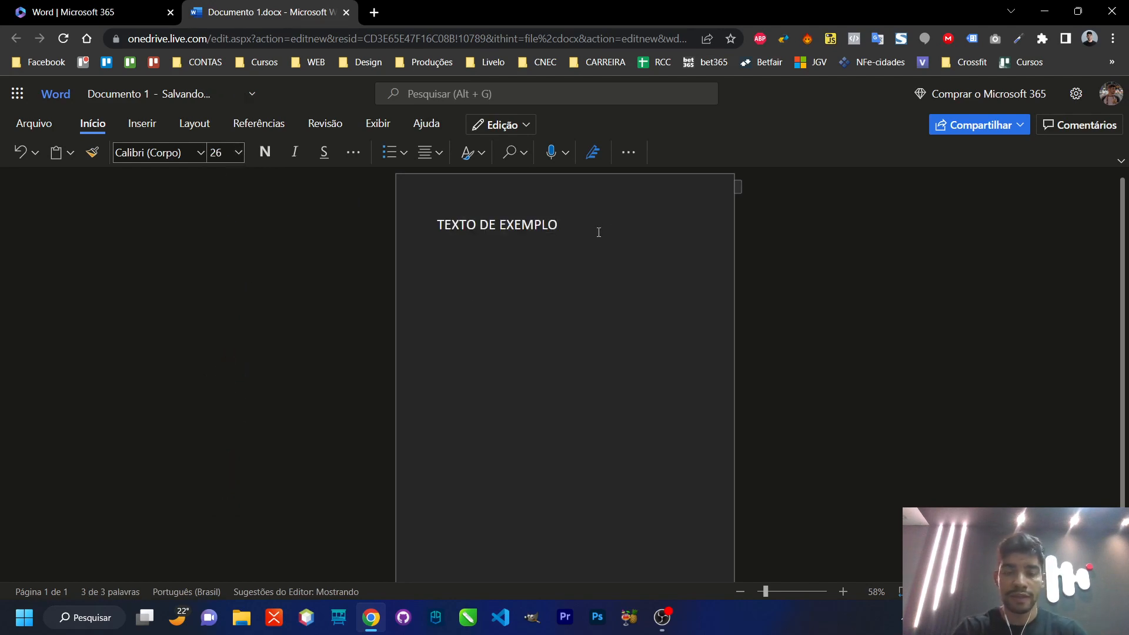
type("TEXTO DE")
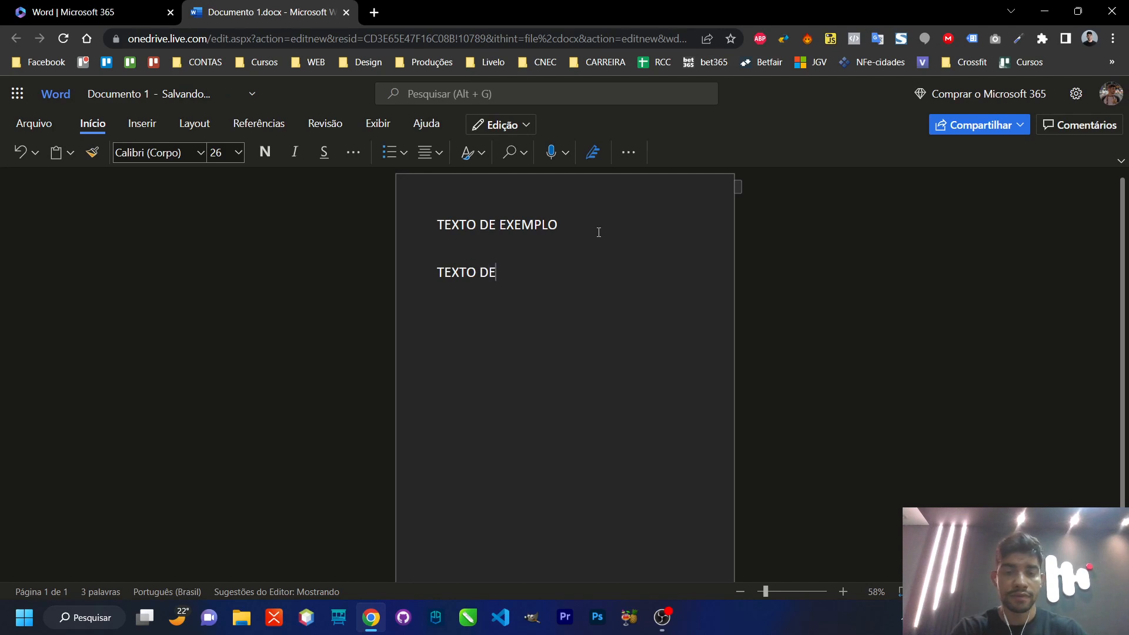
type(" TAMANHO 16")
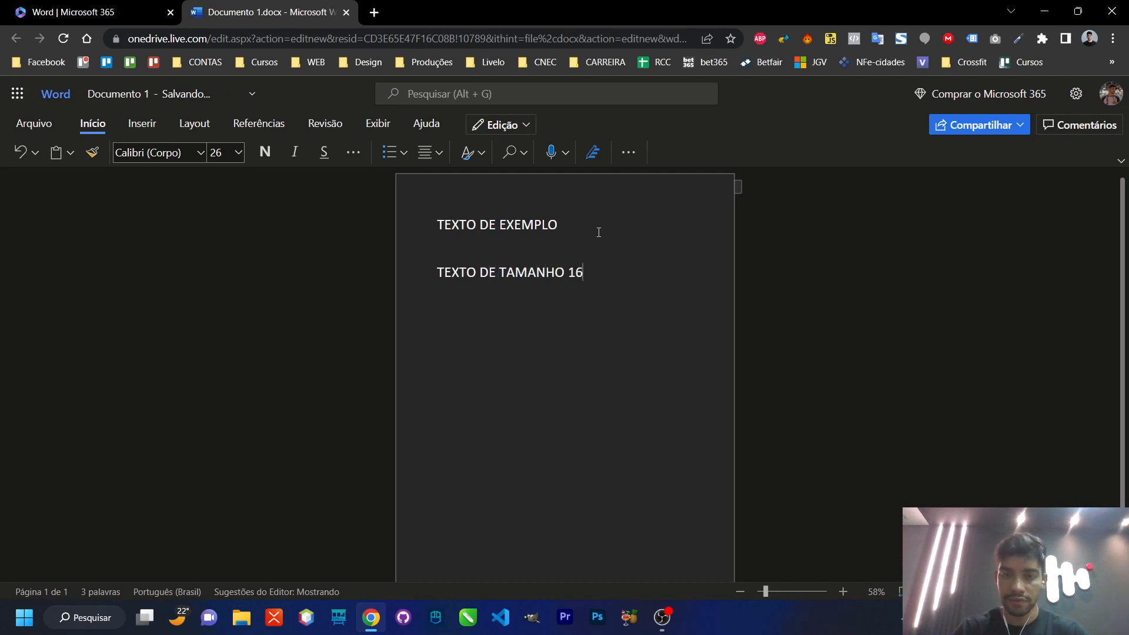
Set the font size of the TEXTO DE TAMANHO 16 line to 16.
left_click_drag(599, 268, 383, 277)
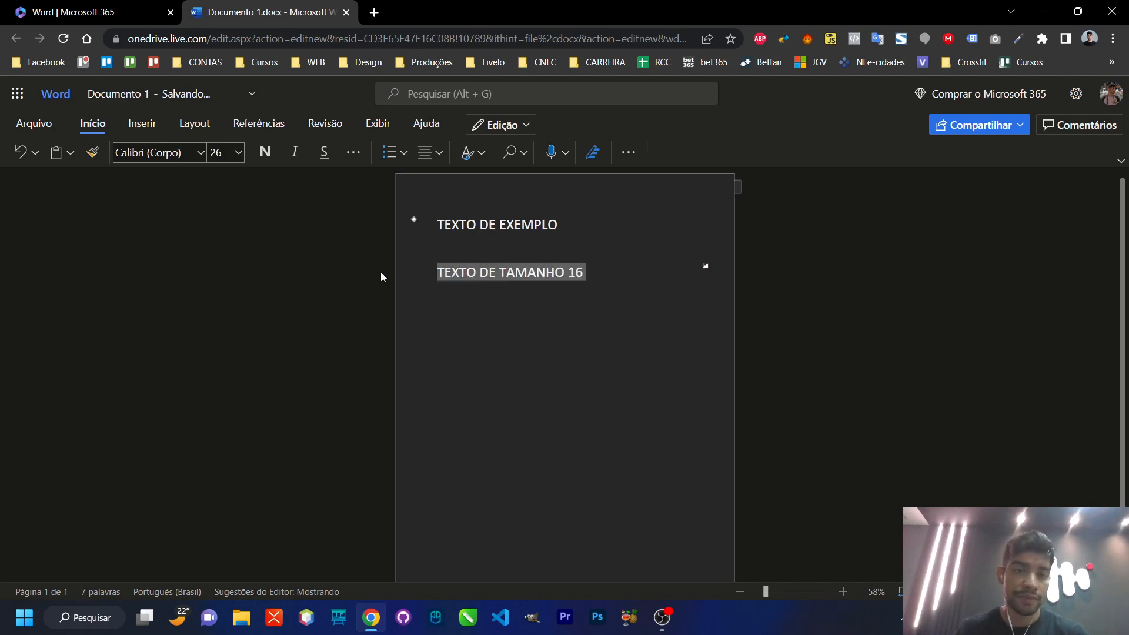
left_click(235, 154)
left_click(224, 321)
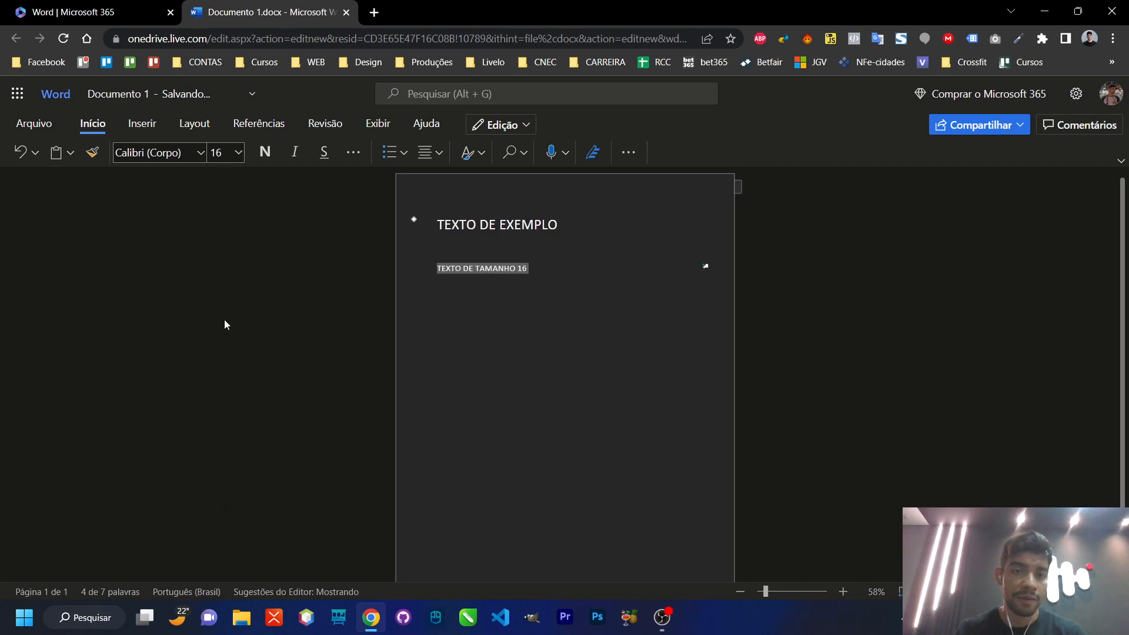
left_click(585, 230)
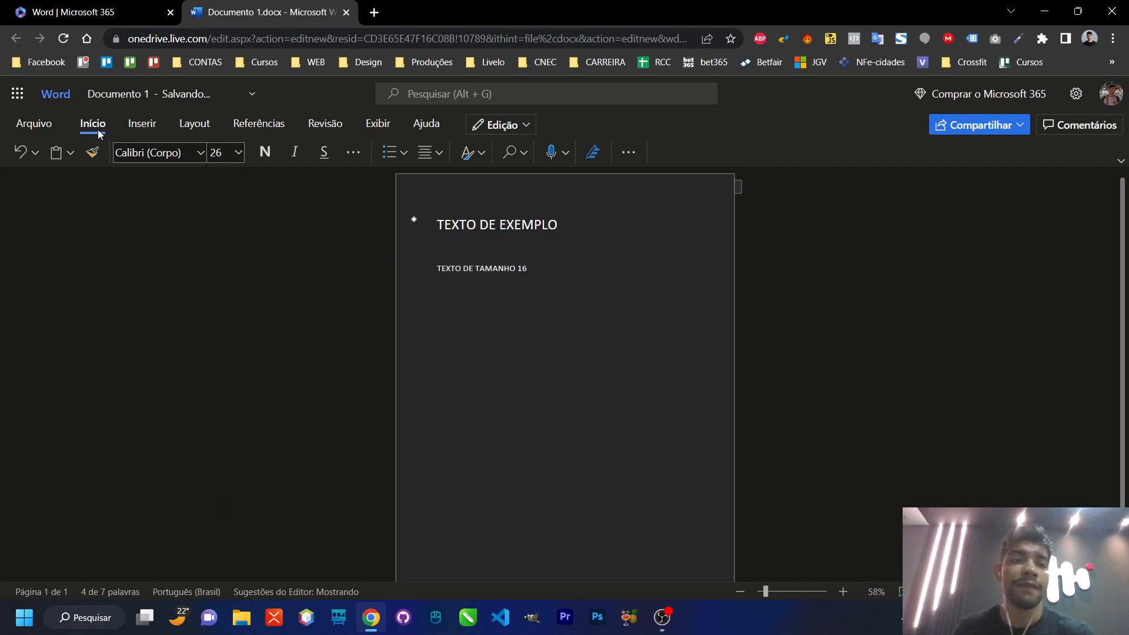
Copy the formatting of the TEXTO DE EXEMPLO line onto the TEXTO DE TAMANHO 16 line with the Format Painter.
left_click_drag(560, 225, 426, 226)
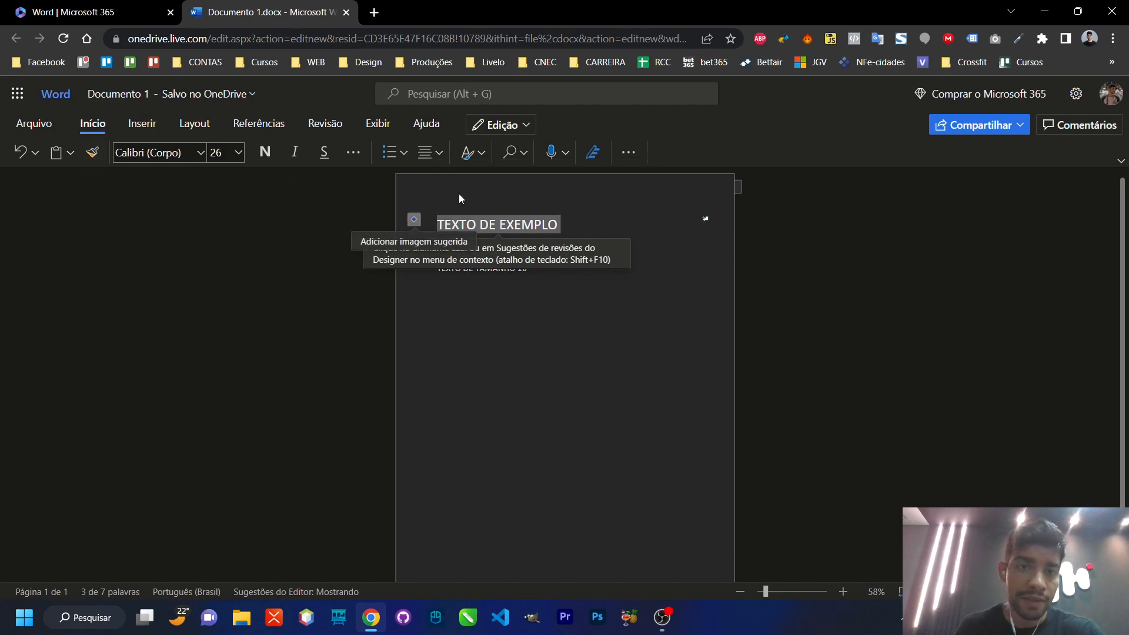
left_click(95, 155)
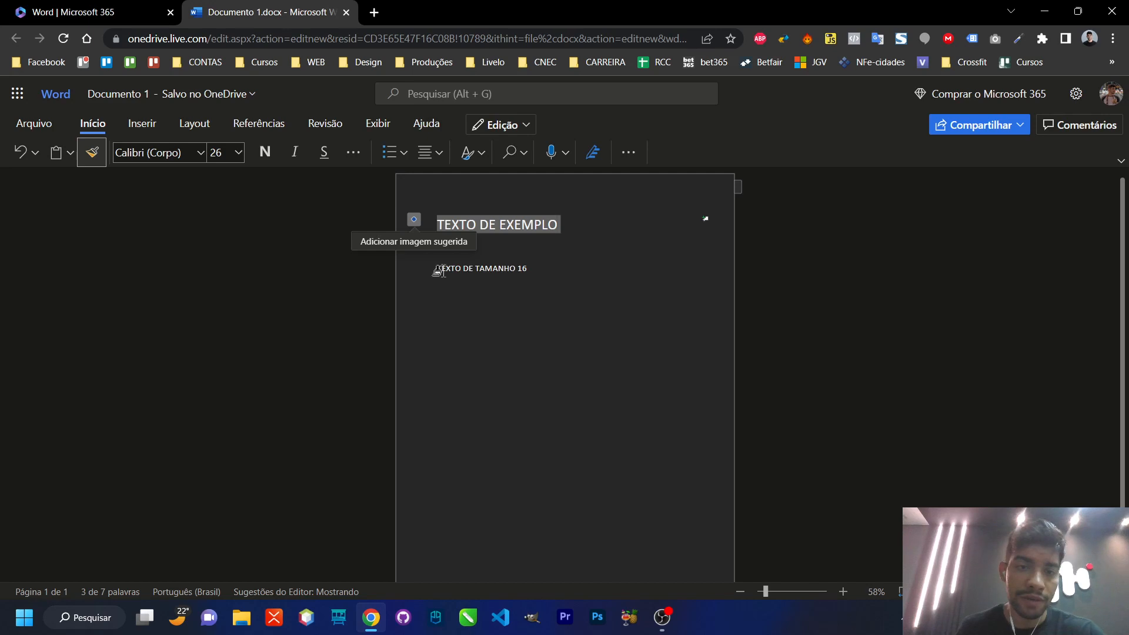
left_click_drag(434, 268, 543, 269)
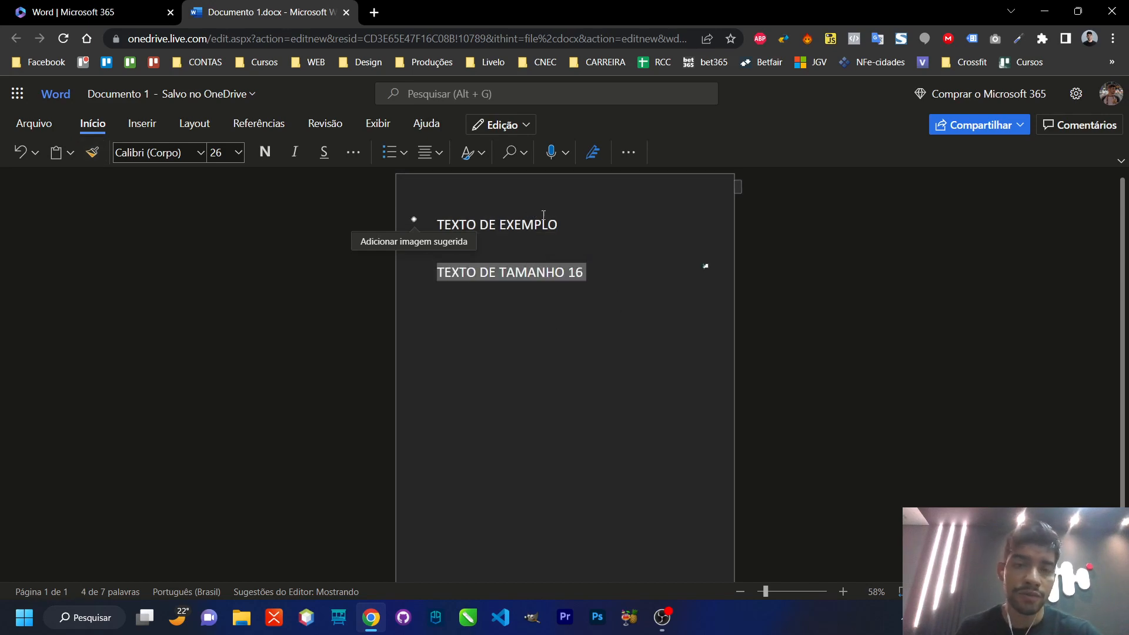
left_click(598, 267)
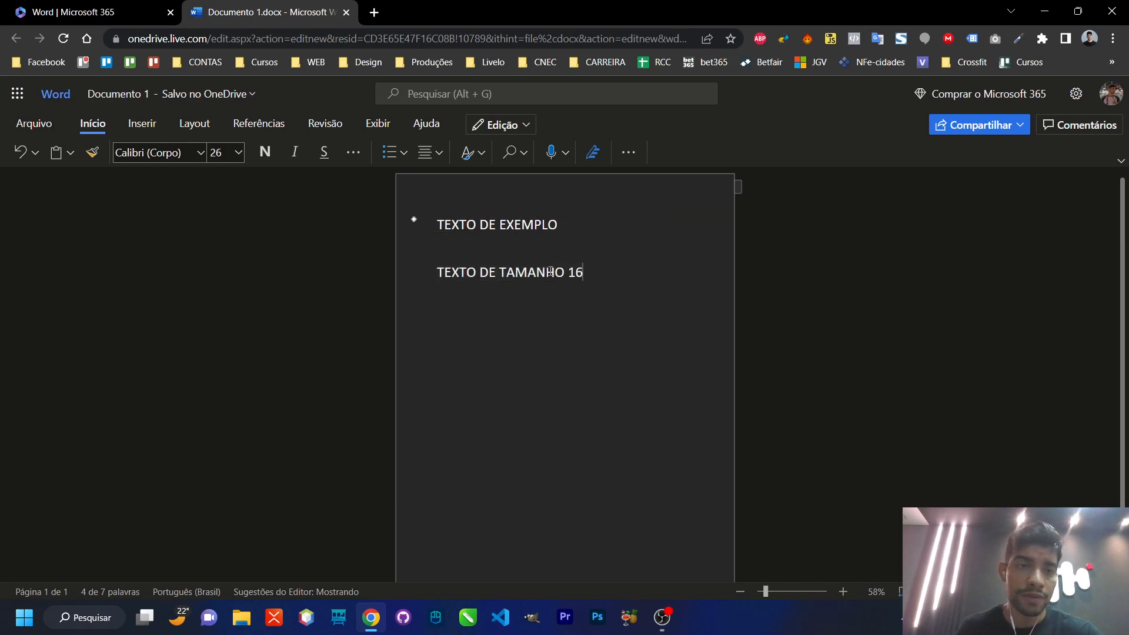
Set all the document's text to Times New Roman, trying font size 9 before settling on 36.
key("ctrl+a")
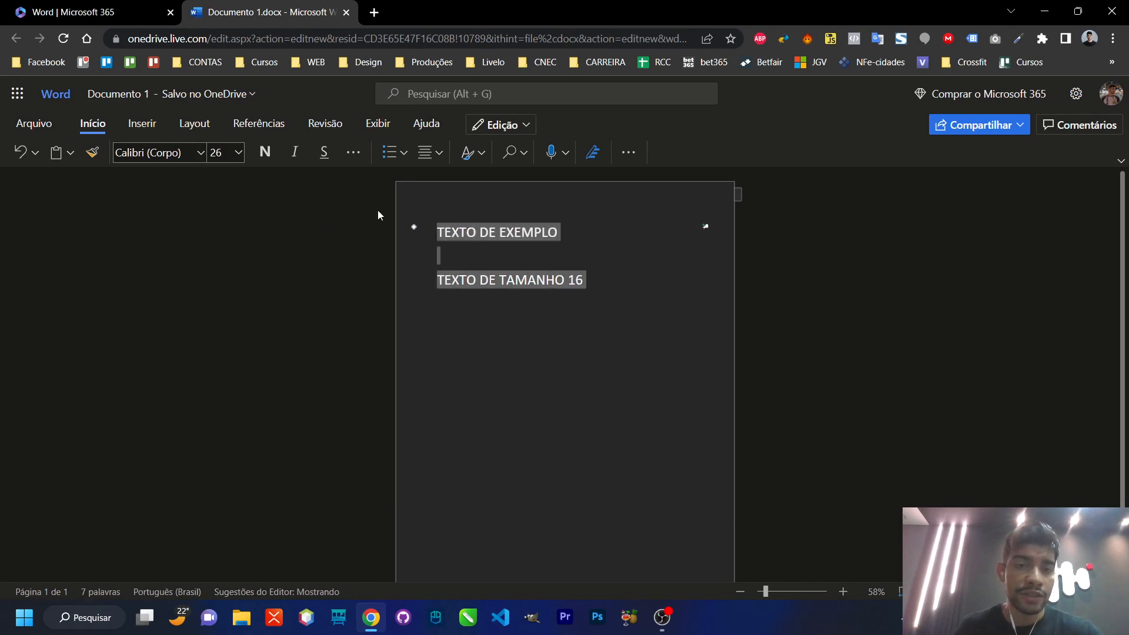
left_click(200, 153)
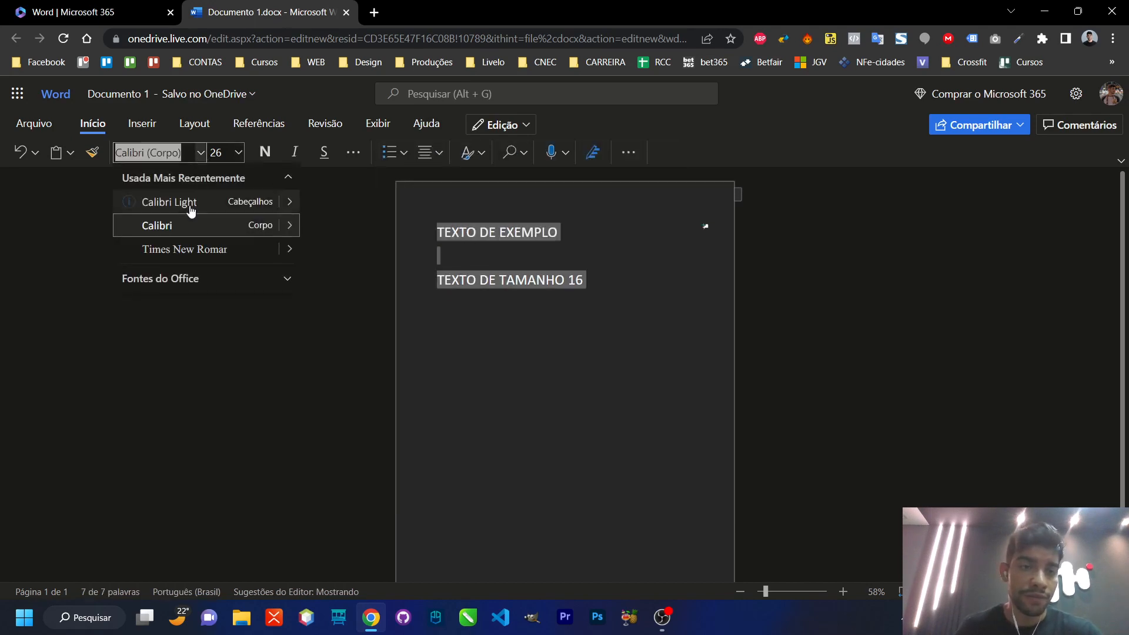
left_click(184, 250)
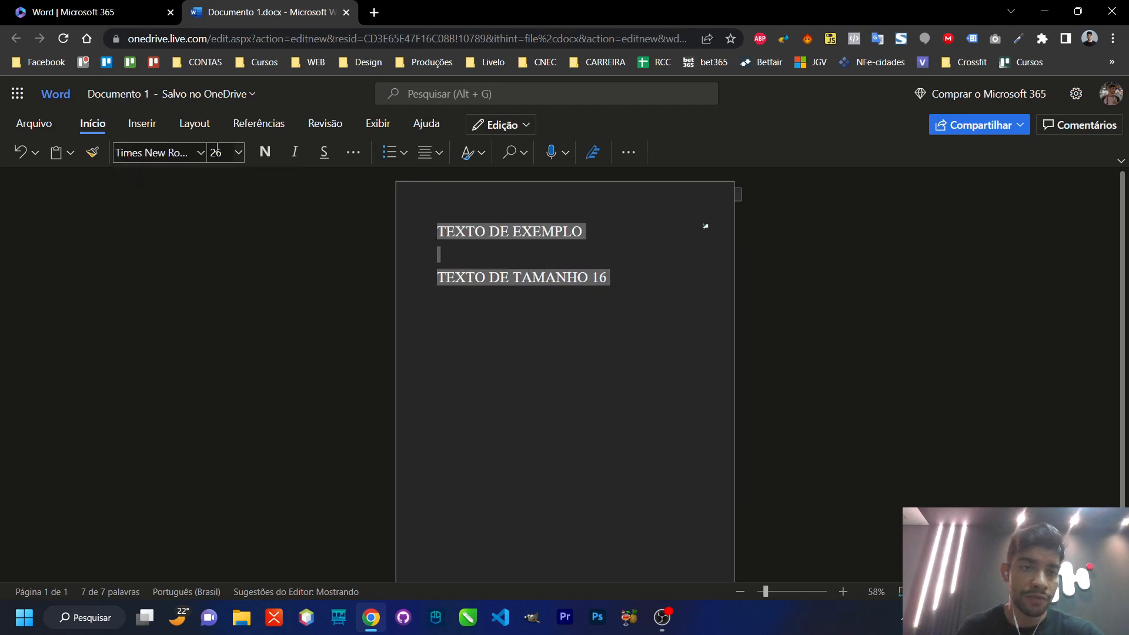
left_click(238, 152)
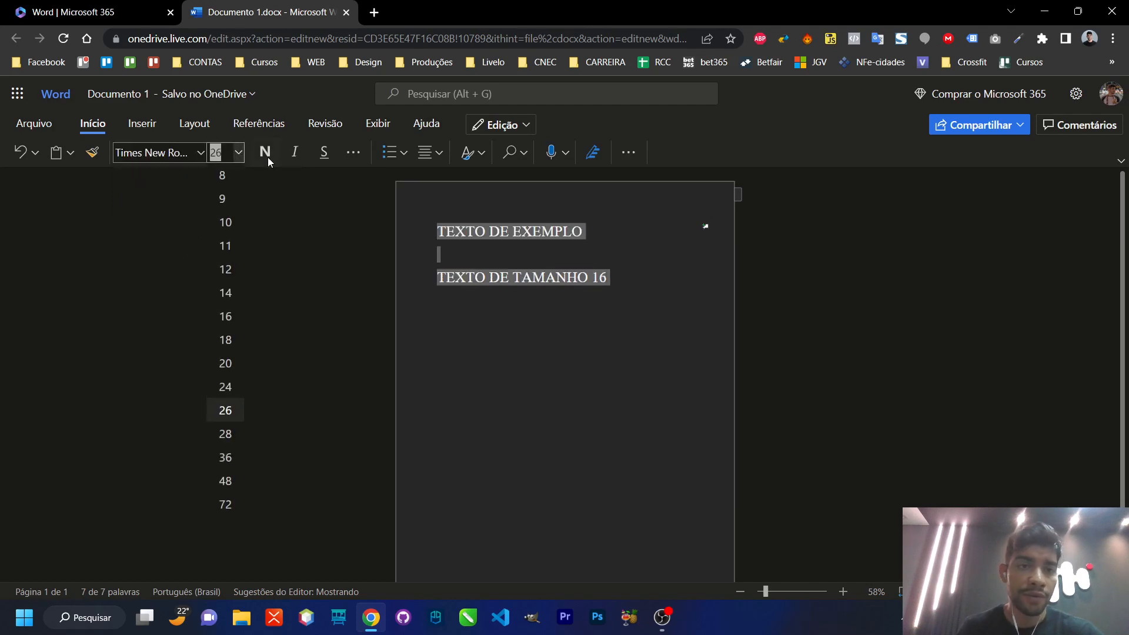
left_click(224, 200)
left_click(238, 153)
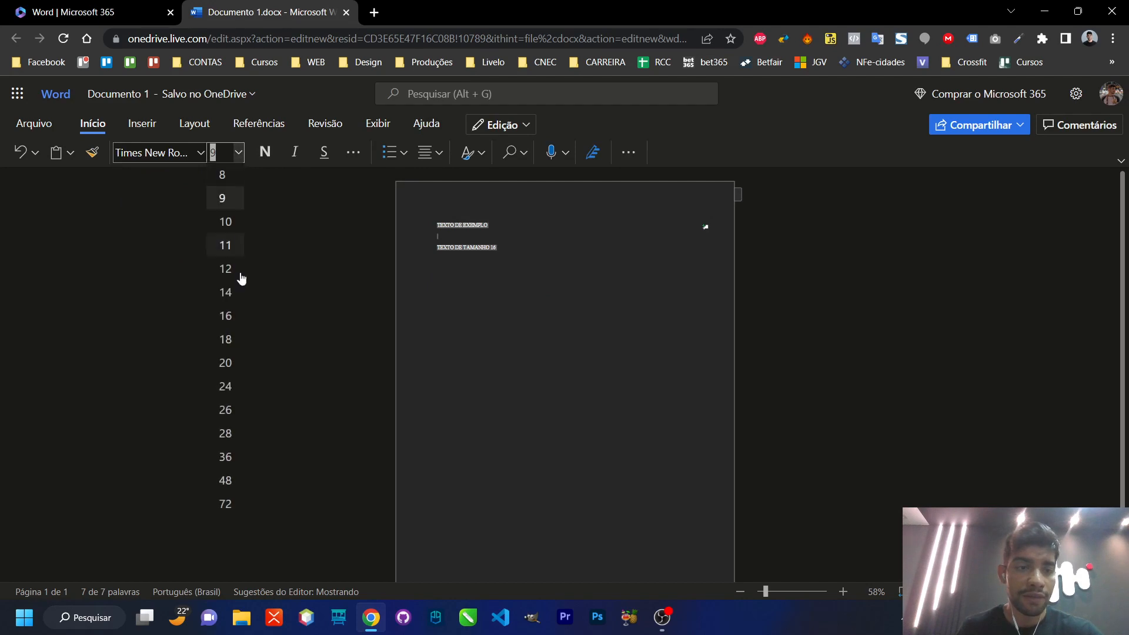
left_click(226, 456)
Try bold and italic one after the other on all the text, removing each again.
left_click(267, 156)
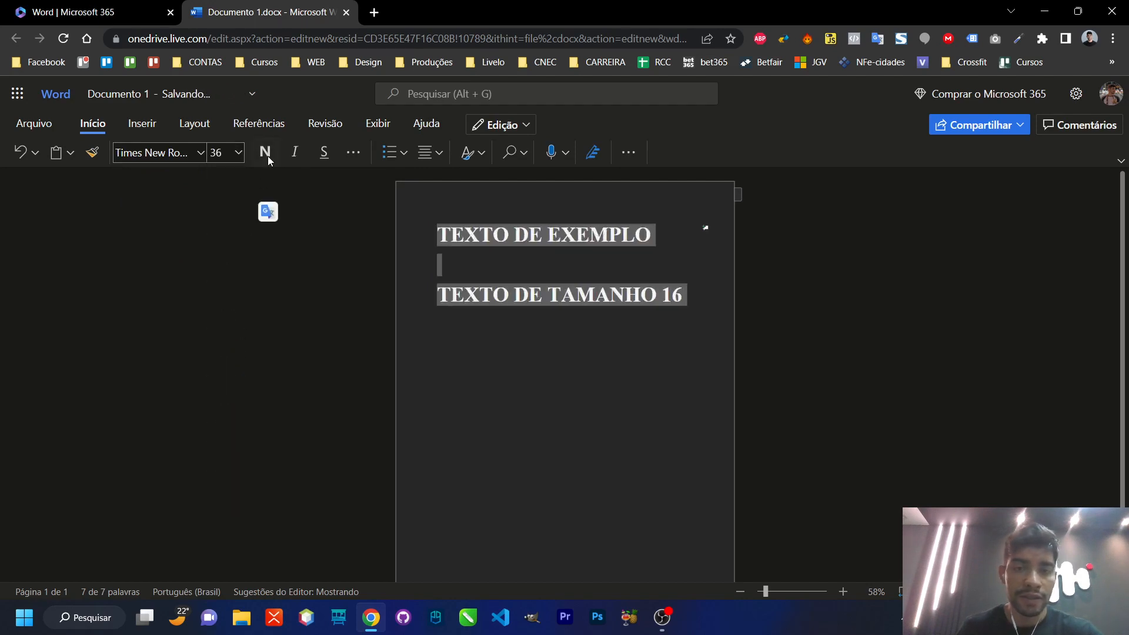
left_click(269, 157)
left_click(298, 155)
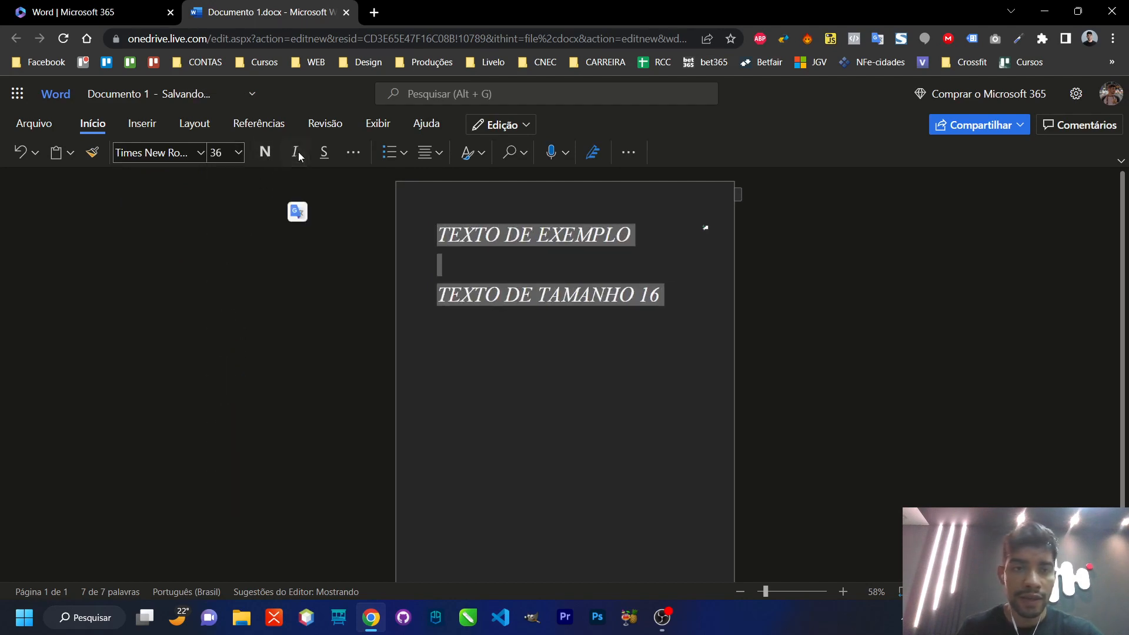
left_click(297, 155)
Underline all the text in the document.
left_click(324, 157)
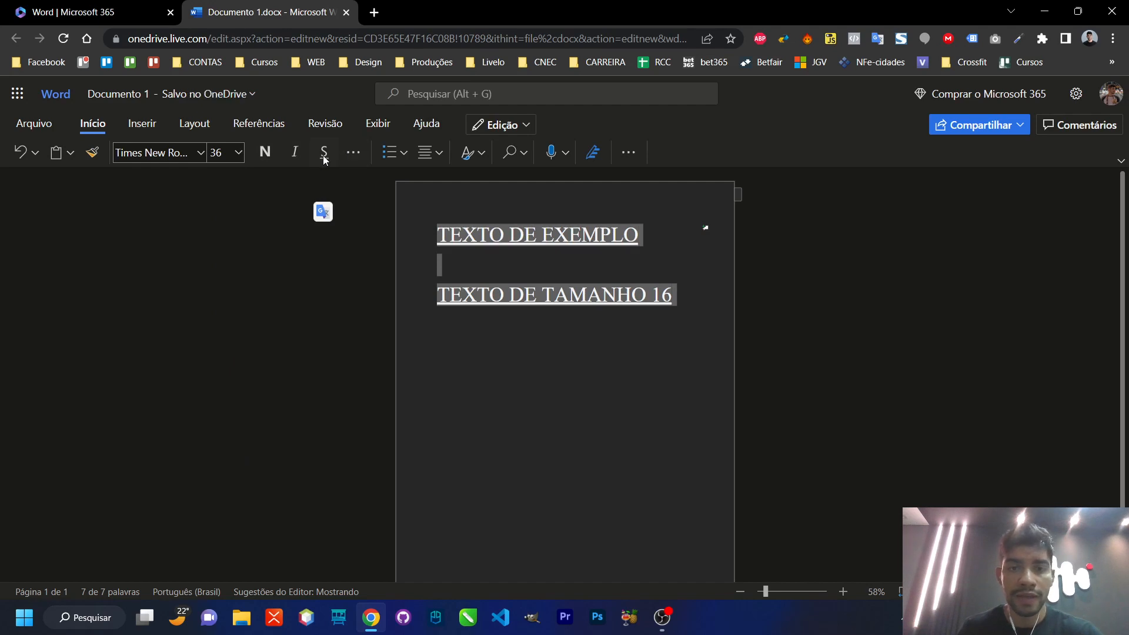
left_click(324, 157)
left_click(333, 155)
Examine the additional font options, the bullet library, the alignment choices and the find and replace commands.
left_click(352, 154)
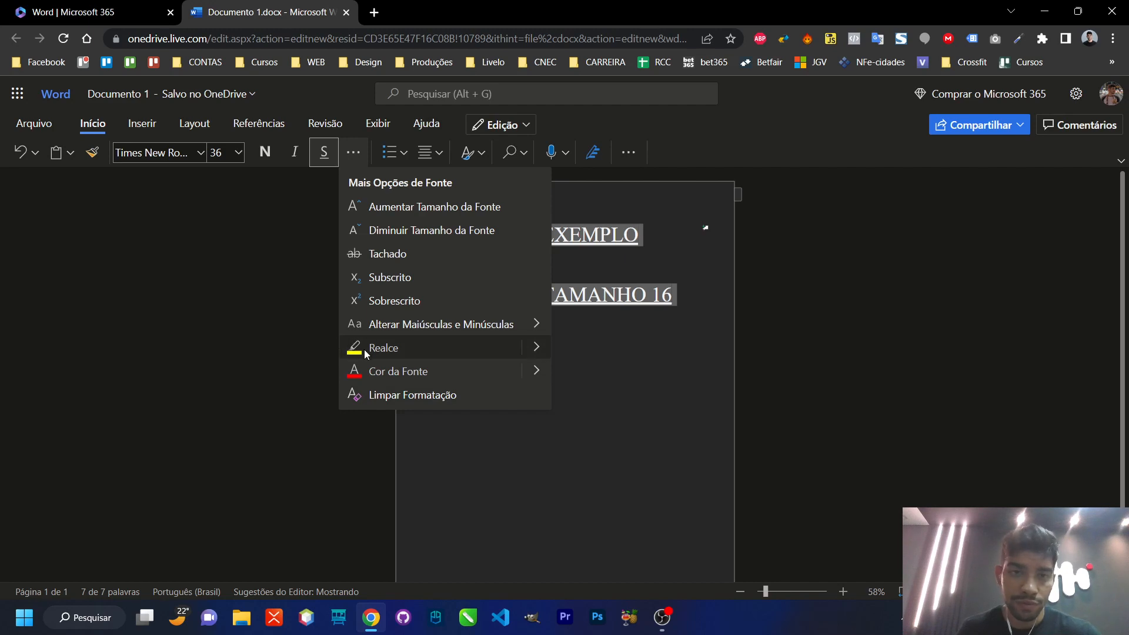
left_click(403, 154)
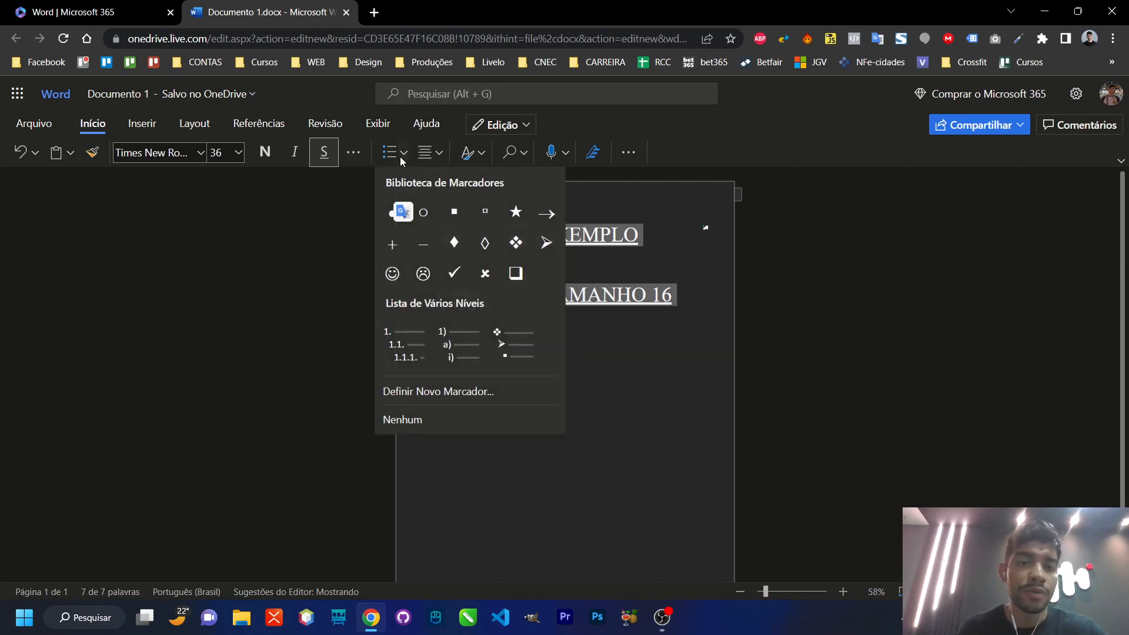
left_click(403, 154)
left_click(403, 154)
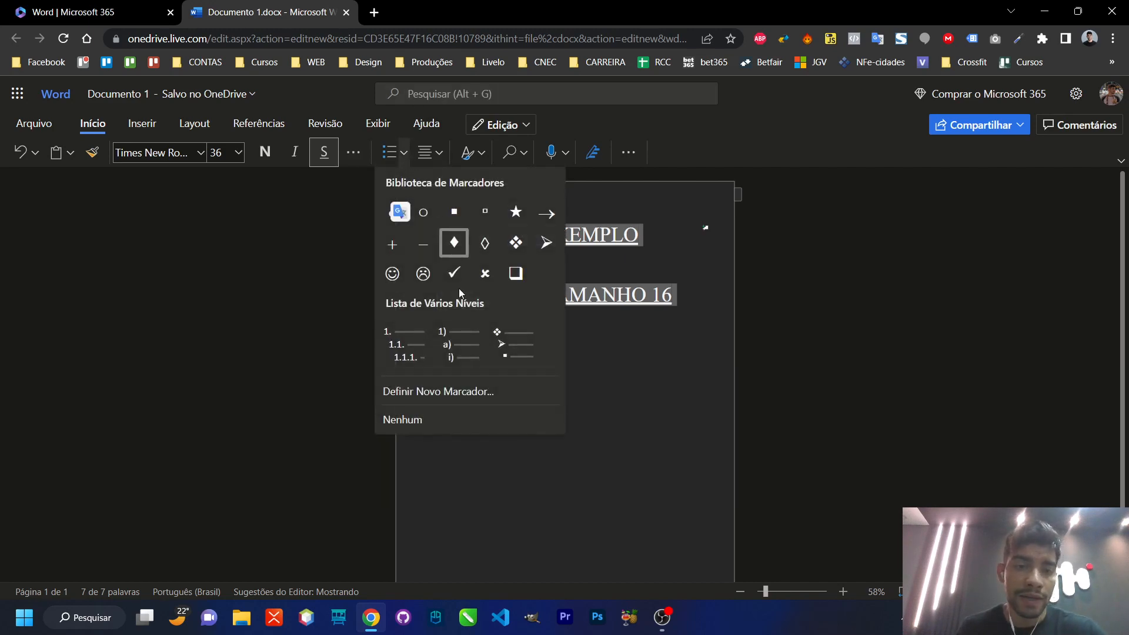
left_click(431, 156)
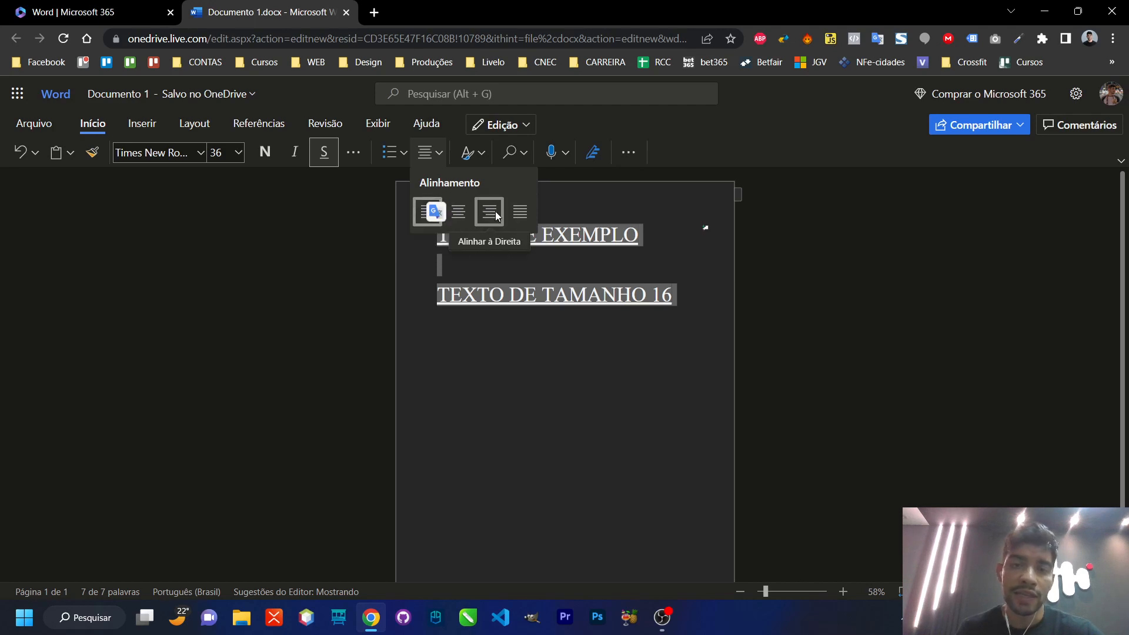
left_click(523, 154)
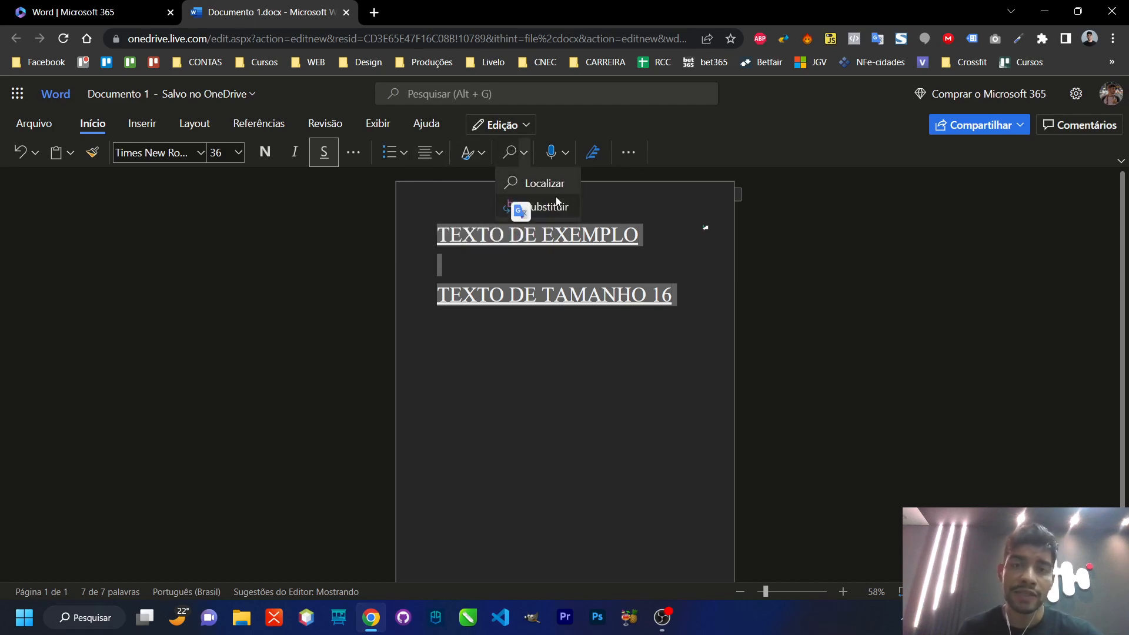
left_click(727, 274)
left_click(643, 270)
left_click_drag(674, 294, 439, 234)
left_click(576, 252)
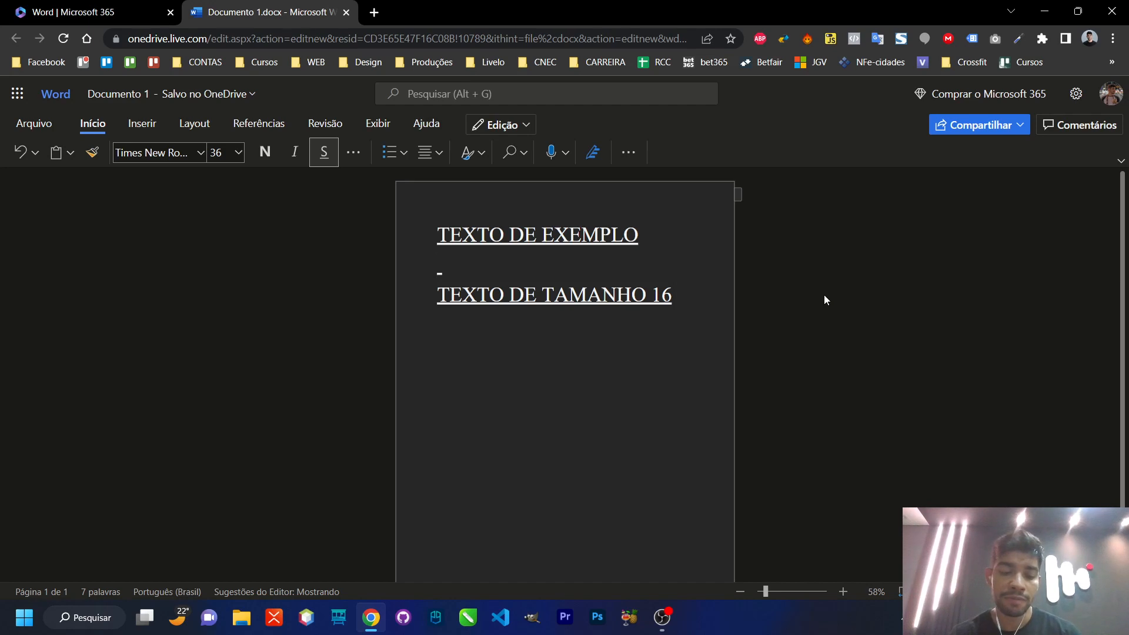
Open the browser's page search and inspect Word's own find and replace commands.
key("ctrl+f")
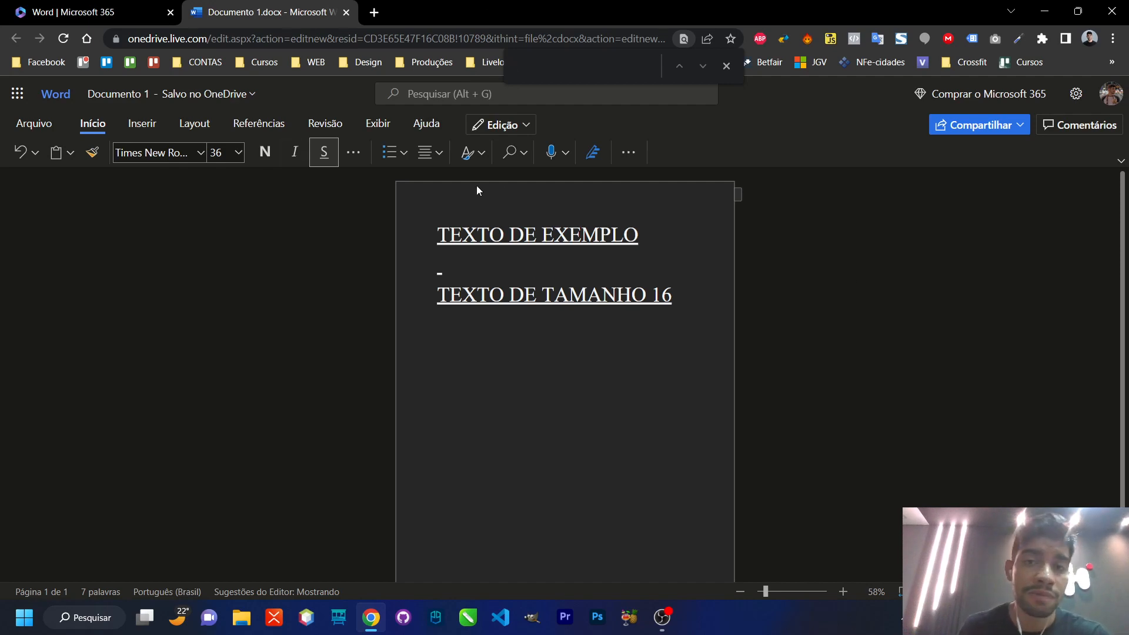
left_click(99, 122)
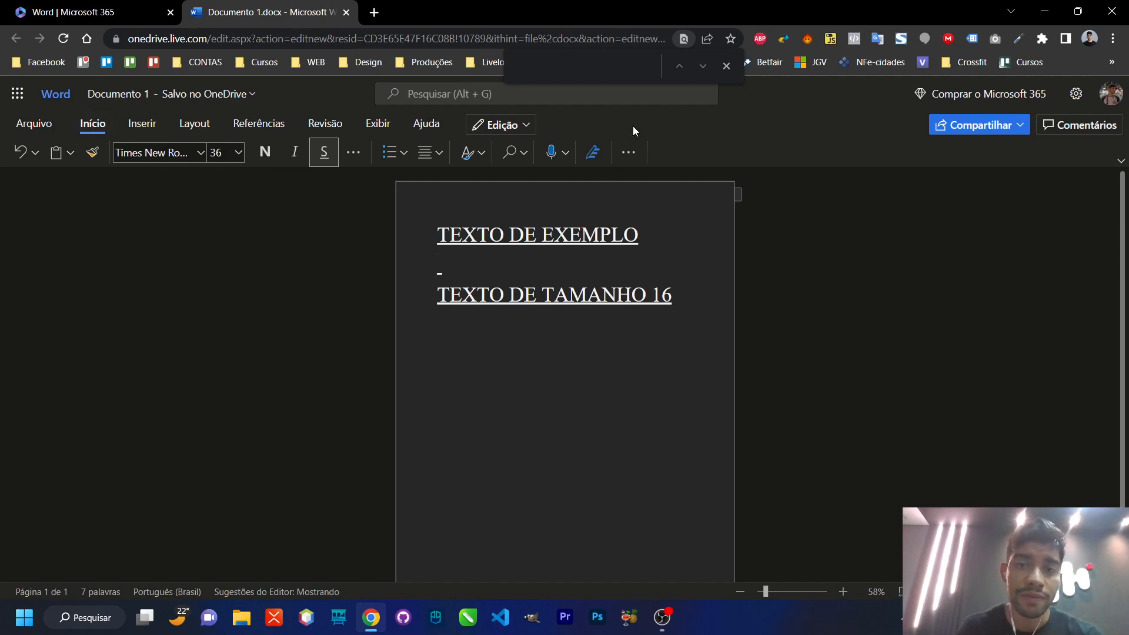
left_click(634, 154)
left_click(634, 154)
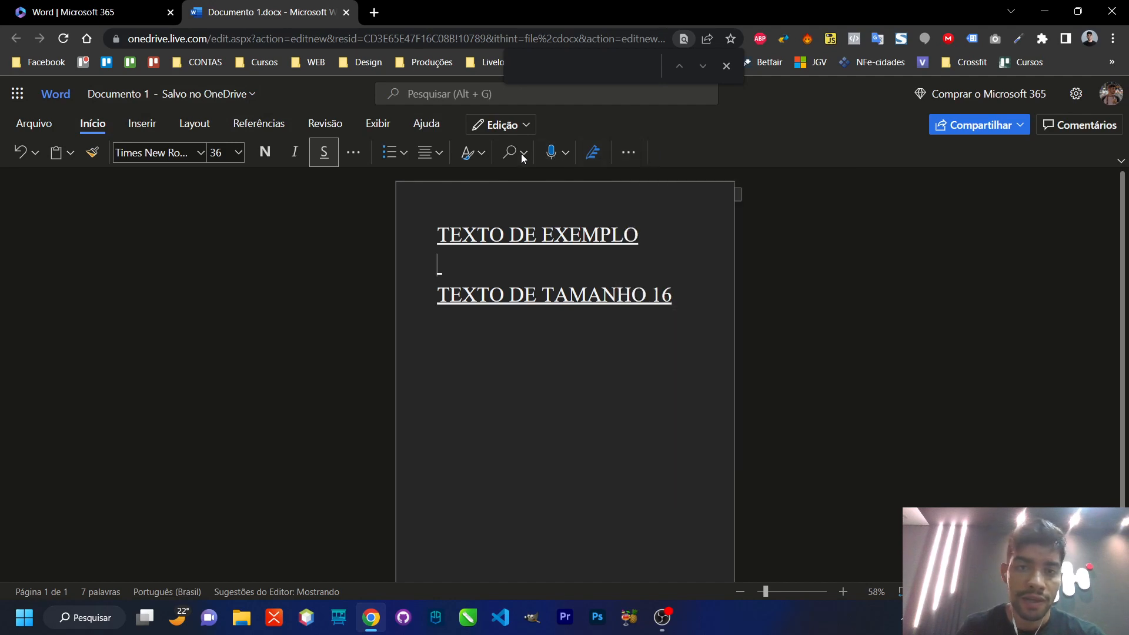
left_click(520, 156)
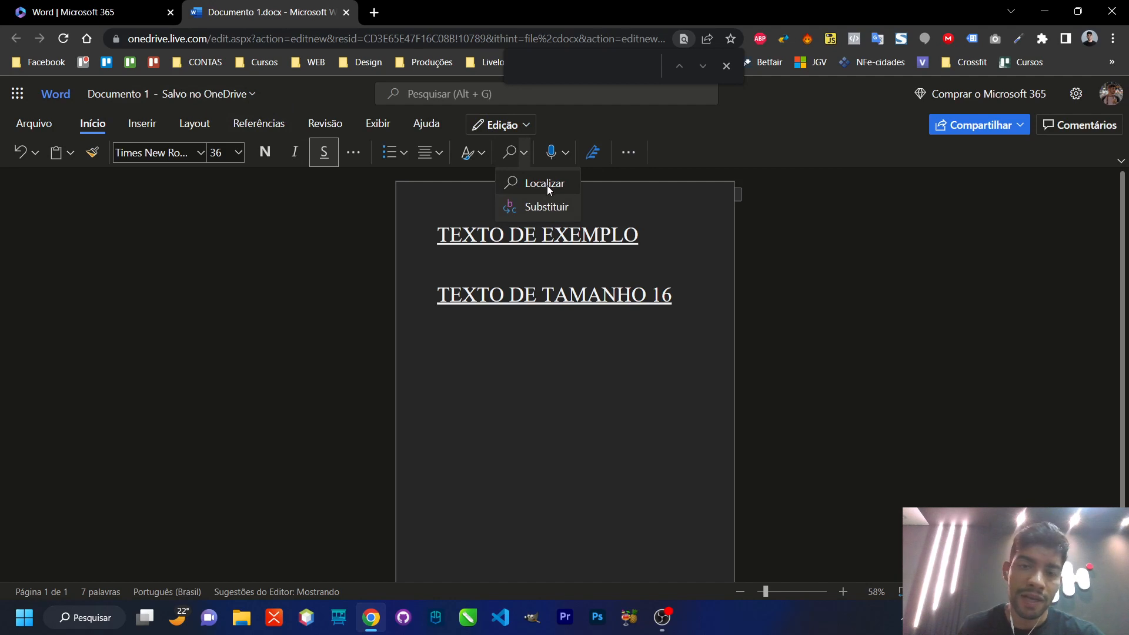
left_click(660, 399)
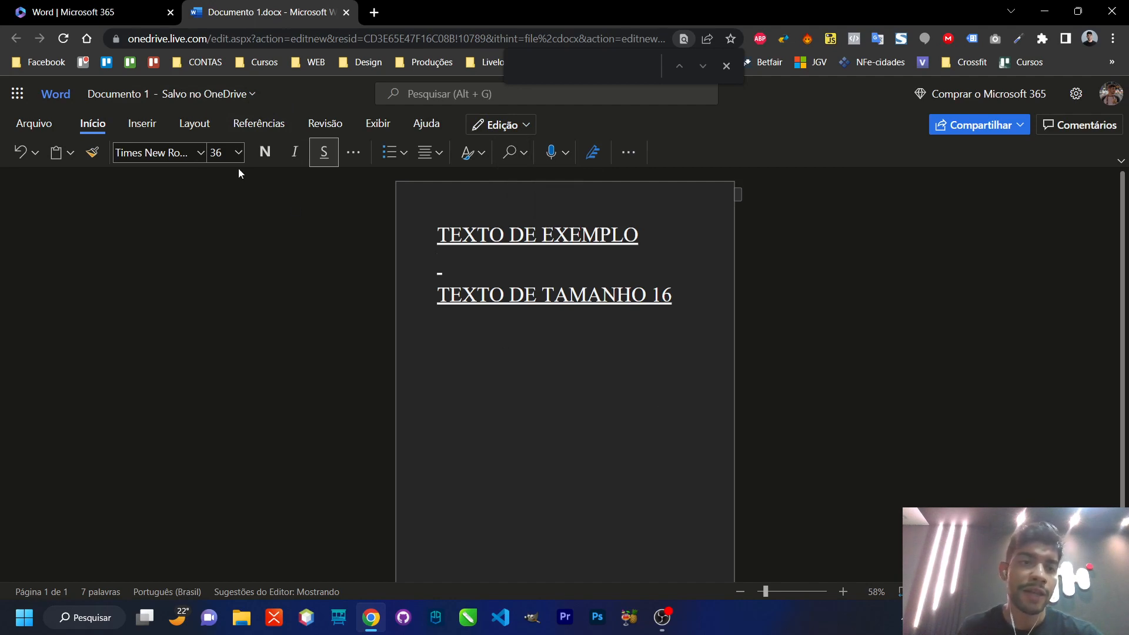
Bring up the commands for inserting content and inspect the link options.
left_click(146, 126)
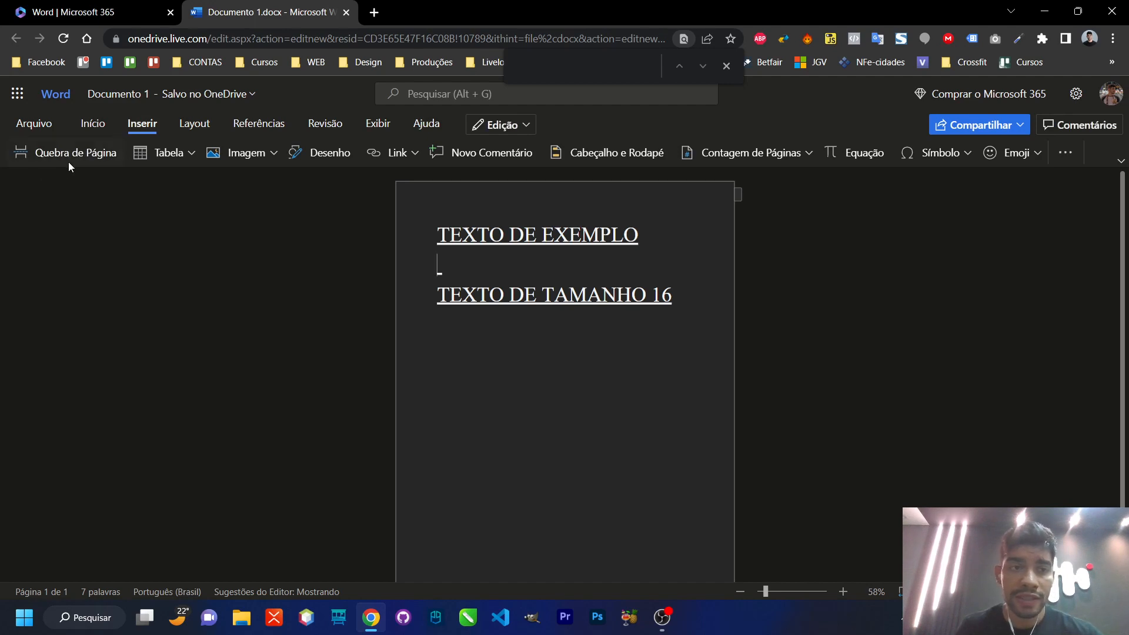
left_click(681, 282)
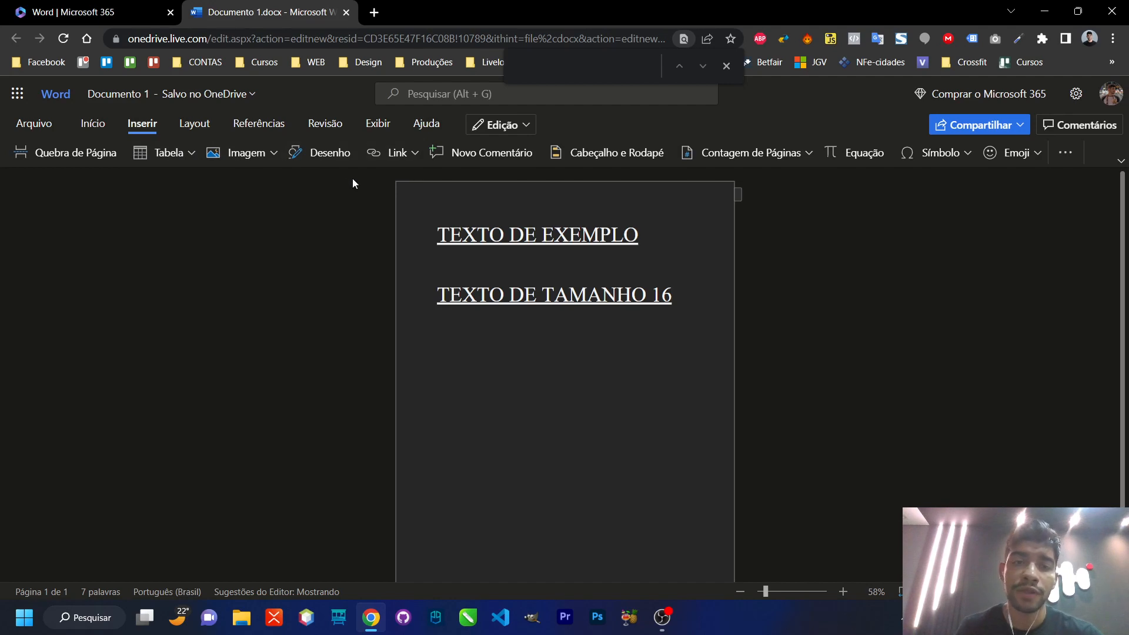
left_click(416, 157)
left_click(416, 156)
left_click_drag(640, 237, 431, 236)
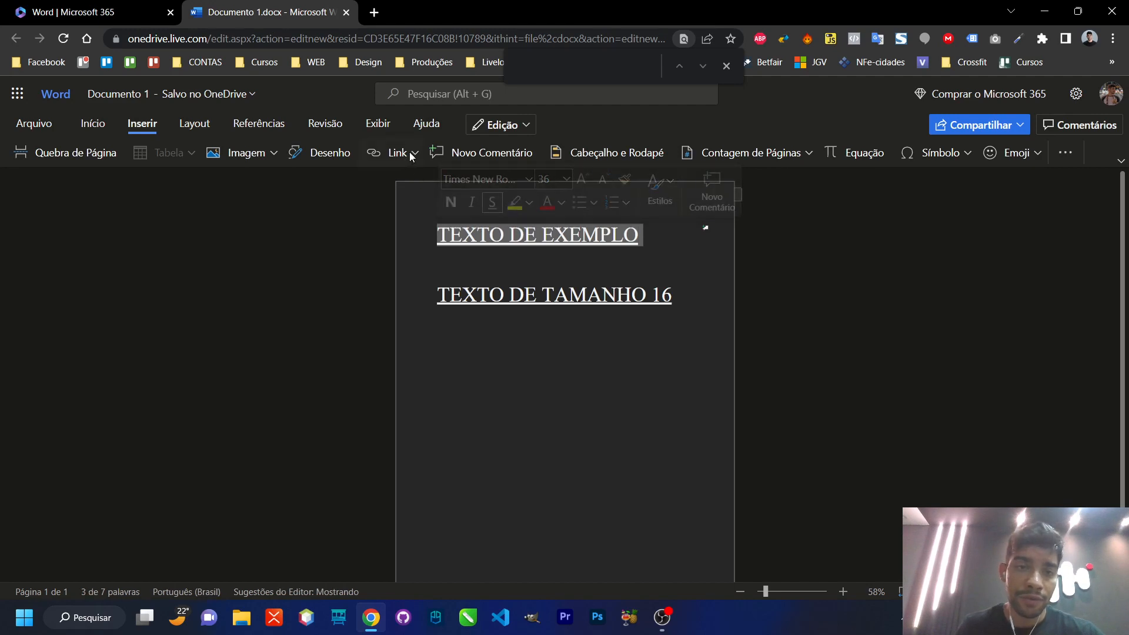
left_click(535, 261)
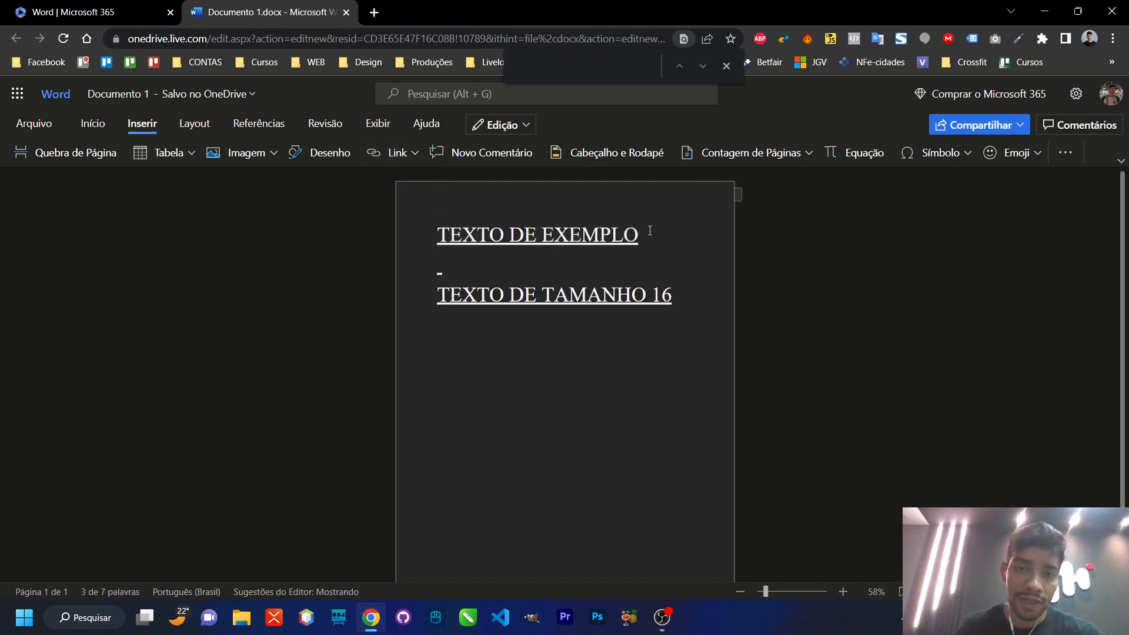
left_click_drag(649, 231, 436, 230)
left_click(391, 154)
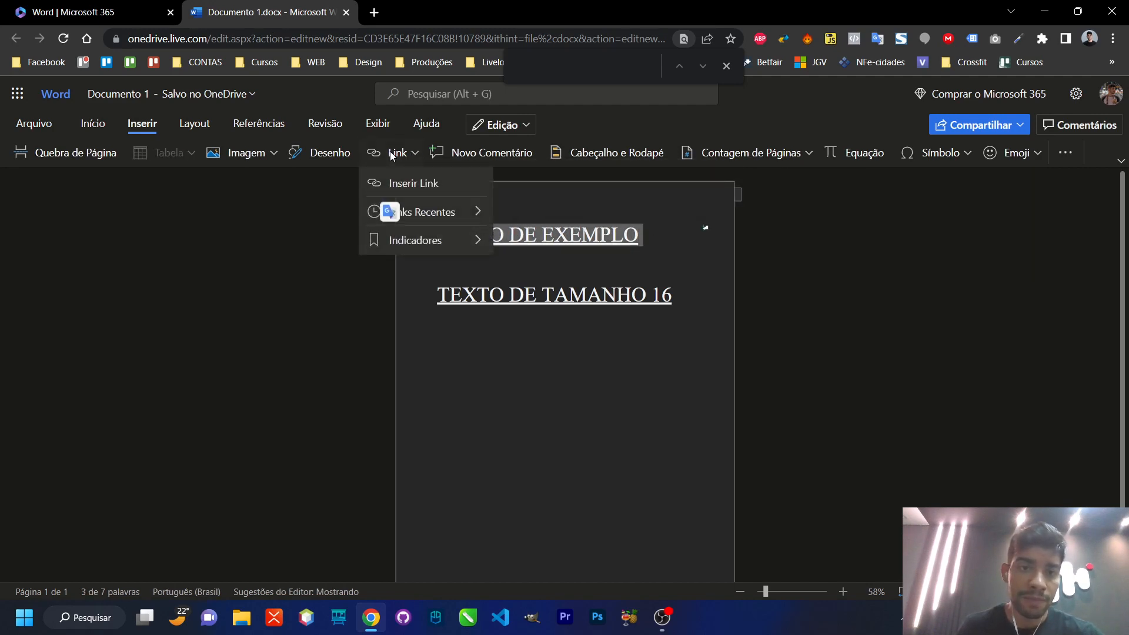
left_click(412, 183)
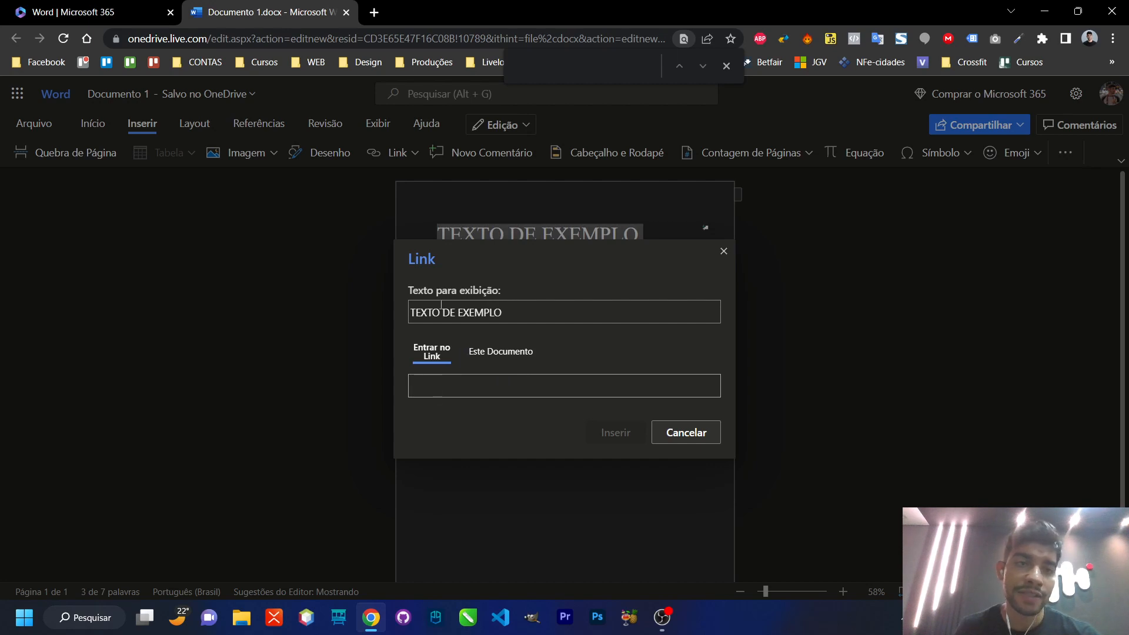
left_click(88, 12)
left_click(185, 41)
key("ctrl+c")
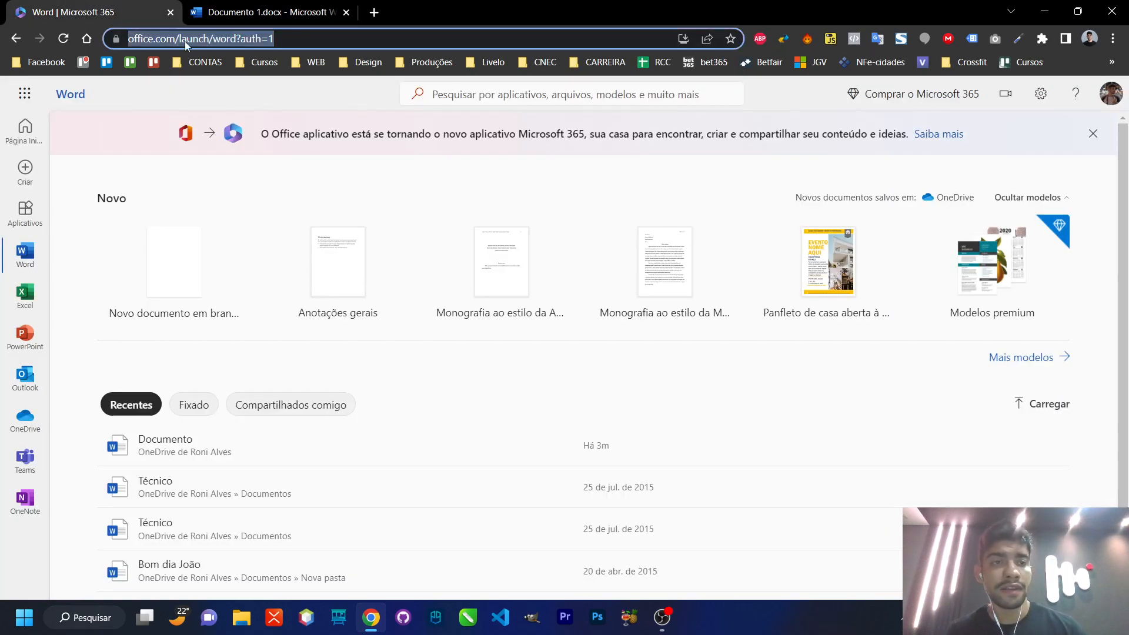
left_click(264, 12)
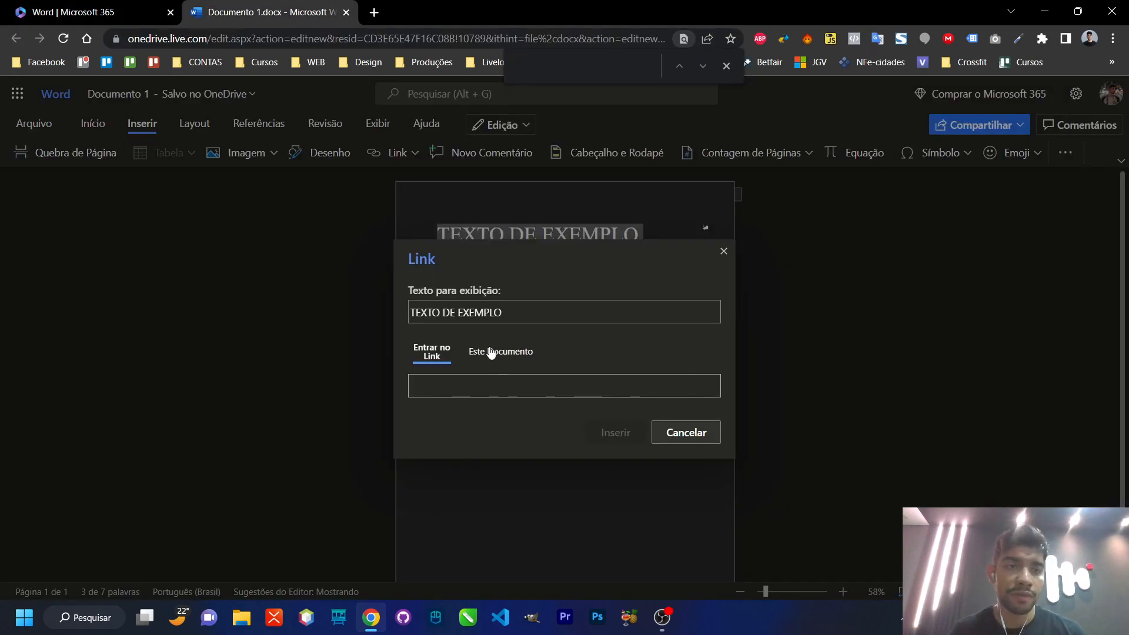
key("ctrl+v")
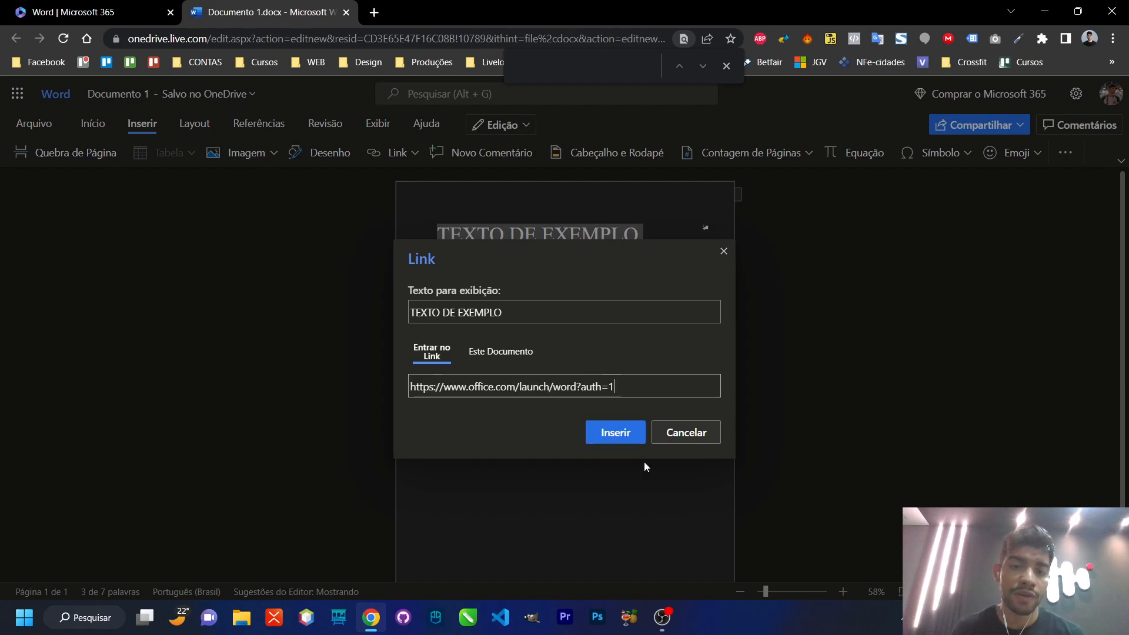
left_click(627, 434)
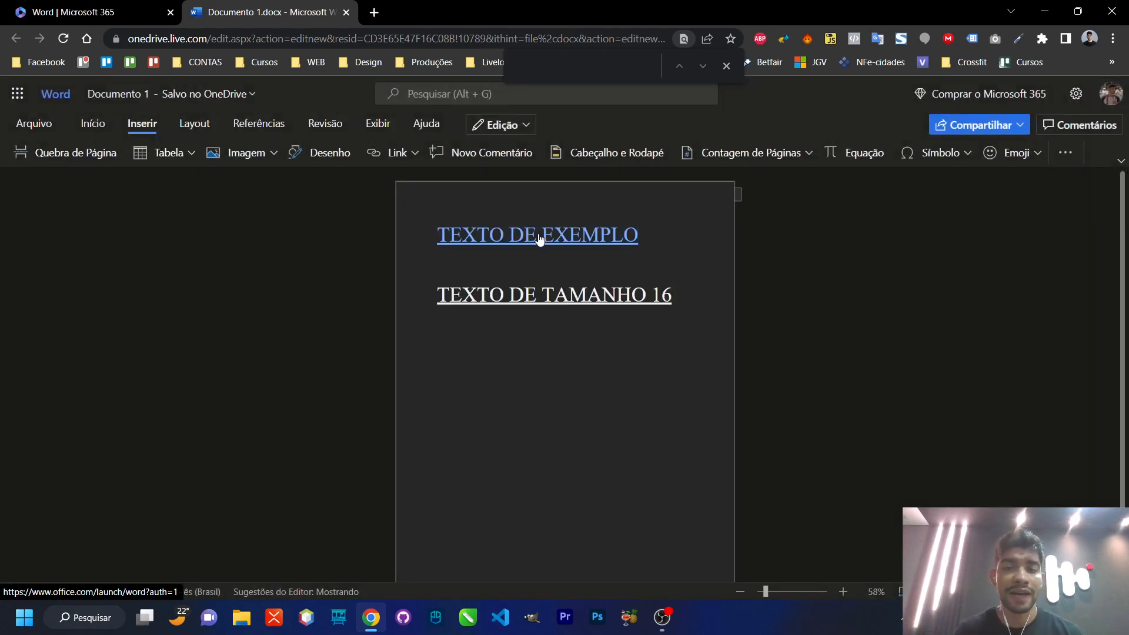
Add the line "HIPERLINK" in capitals directly below the linked text "TEXTO DE EXEMPLO".
left_click(680, 238)
key("Return")
key("Caps_Lock")
type("hip")
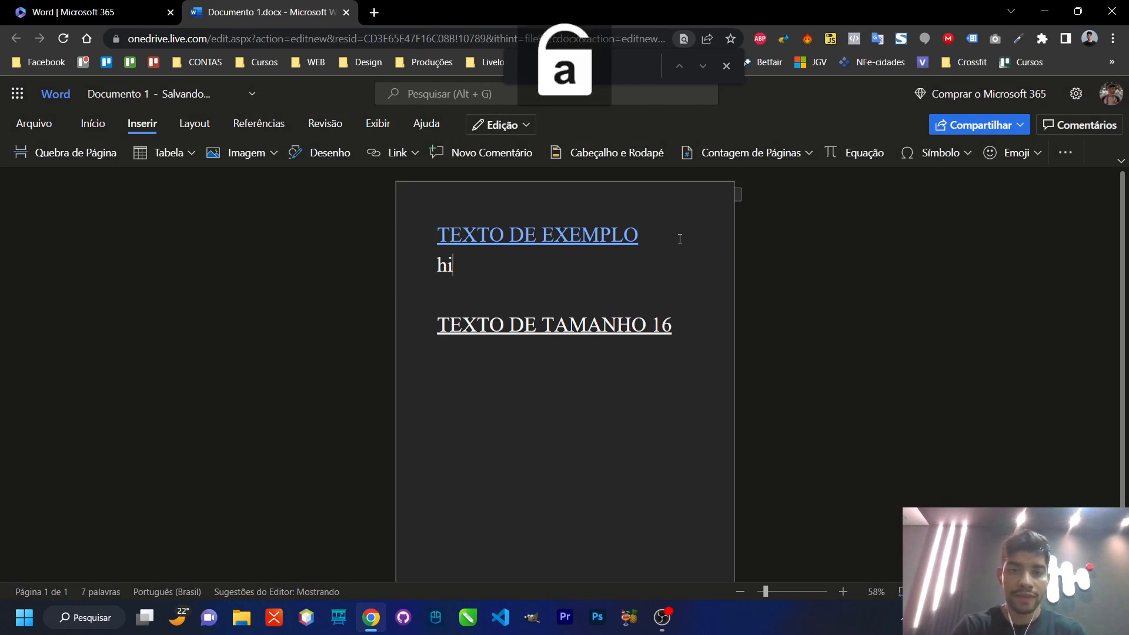
key("BackSpace")
key("BackSpace")
key("BackSpace")
key("Caps_Lock")
type("HIPERLINK")
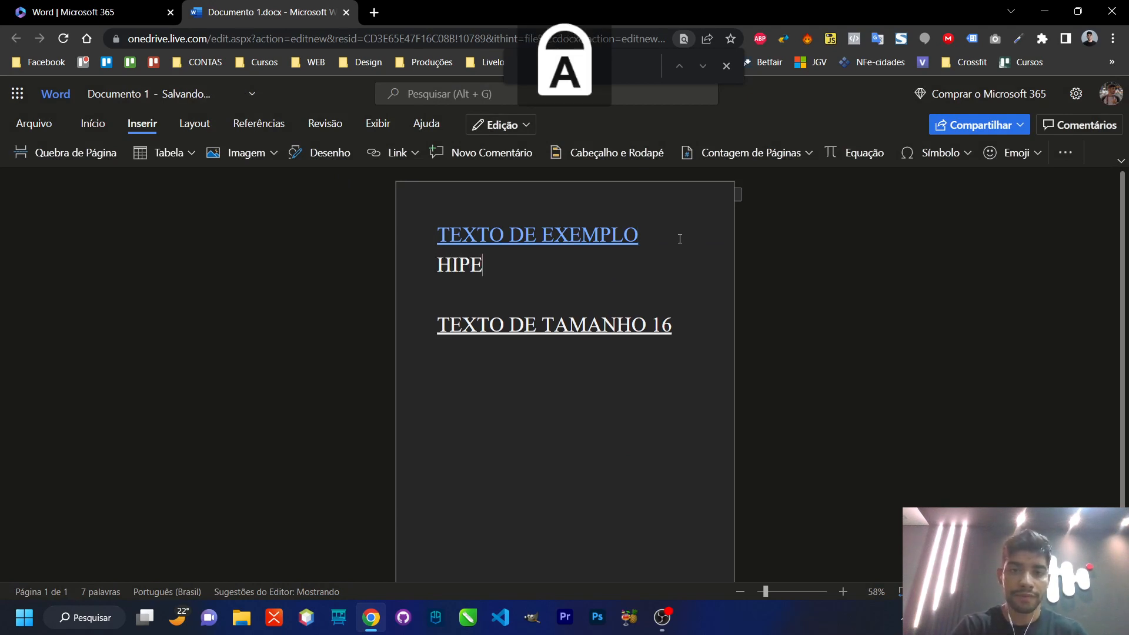
left_click(414, 154)
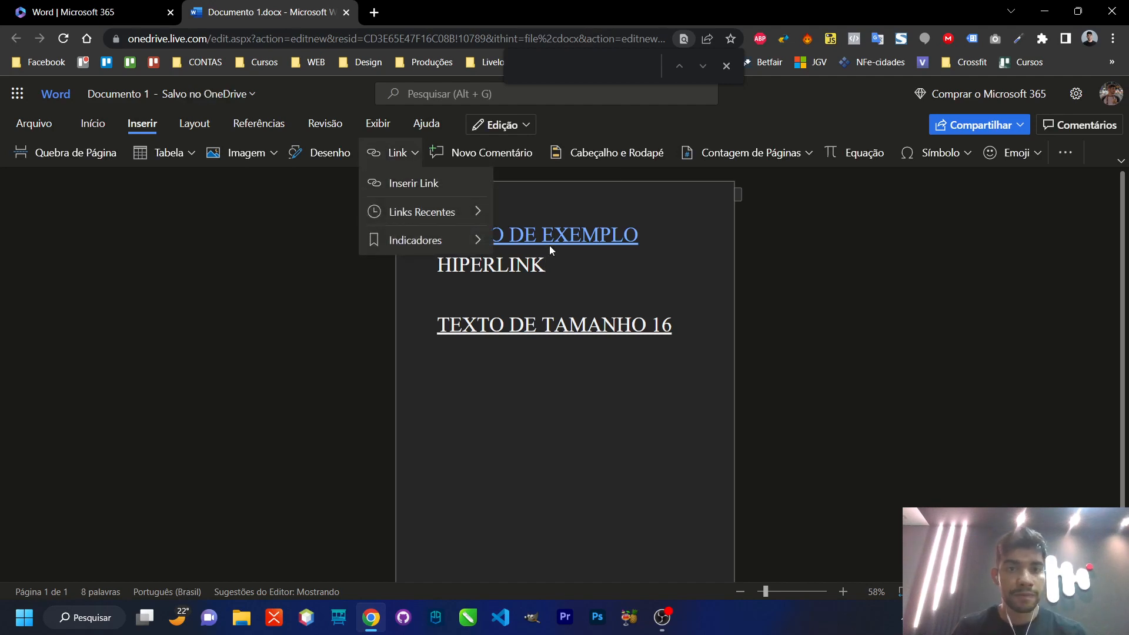
left_click(571, 277)
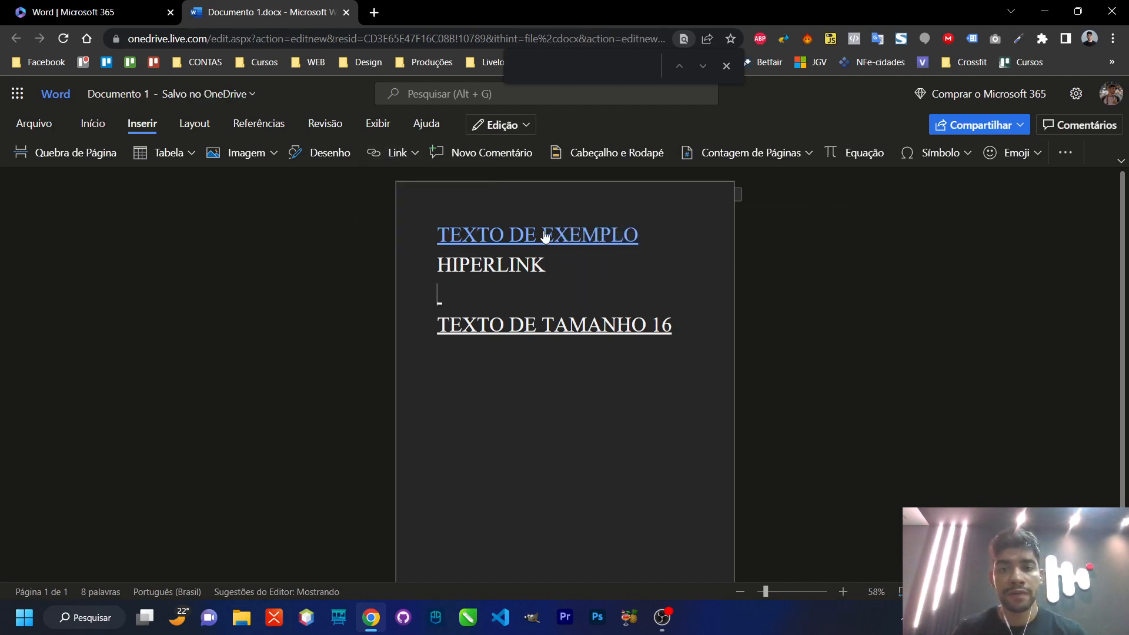
Test the "TEXTO DE EXEMPLO" link in a separate browser page, and delete the linked text together with the "HIPERLINK" line.
left_click(544, 235, "ctrl")
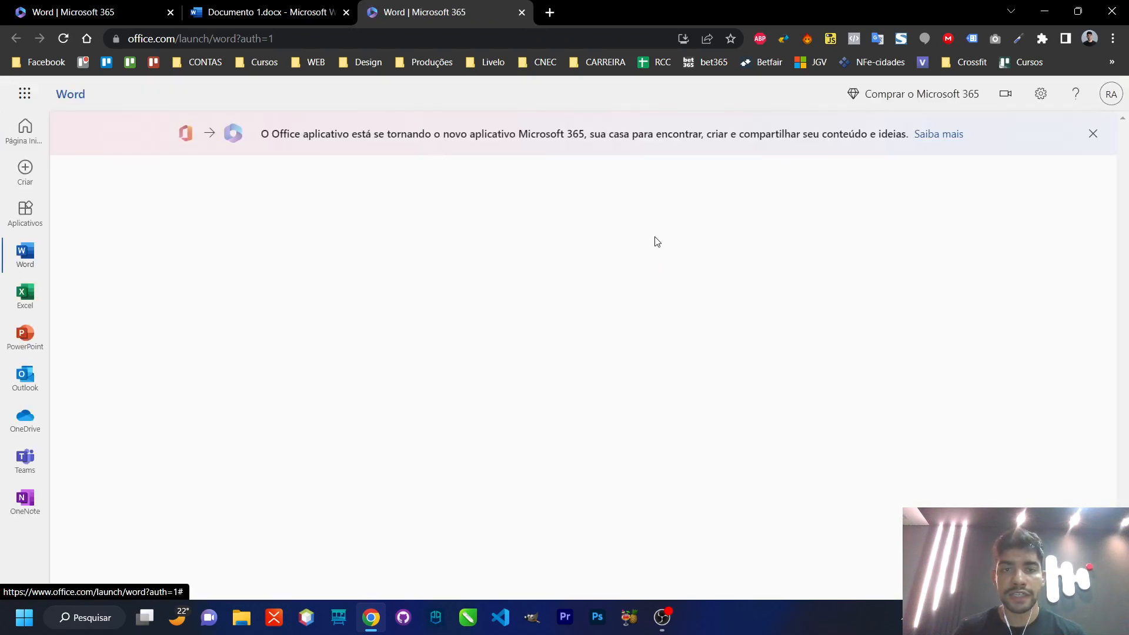
left_click(522, 12)
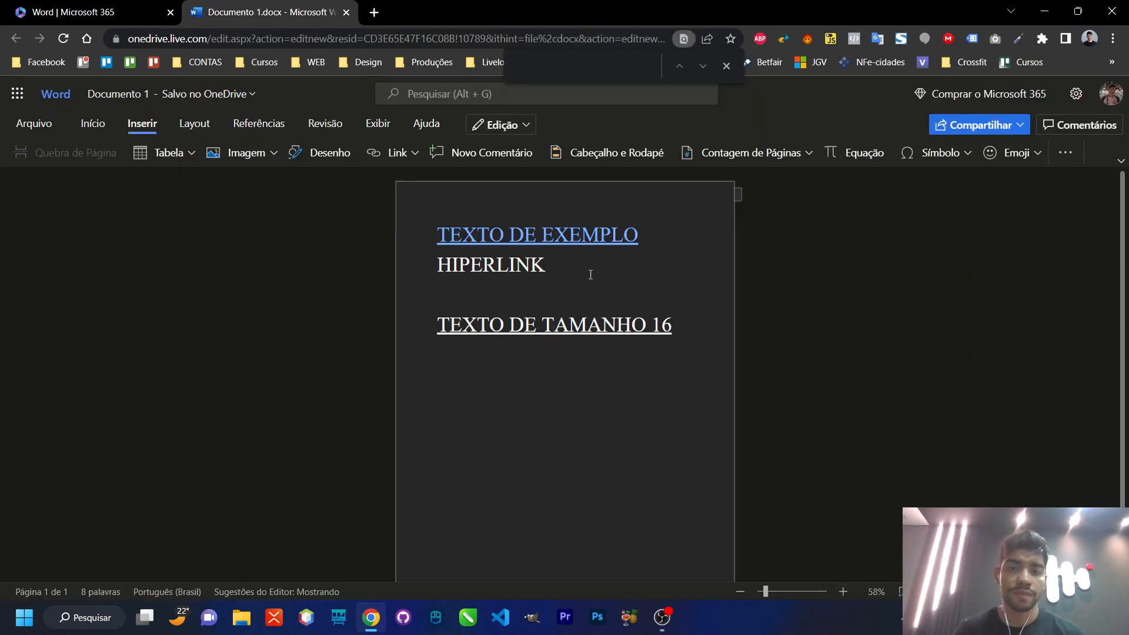
left_click_drag(591, 273, 392, 237)
key("BackSpace")
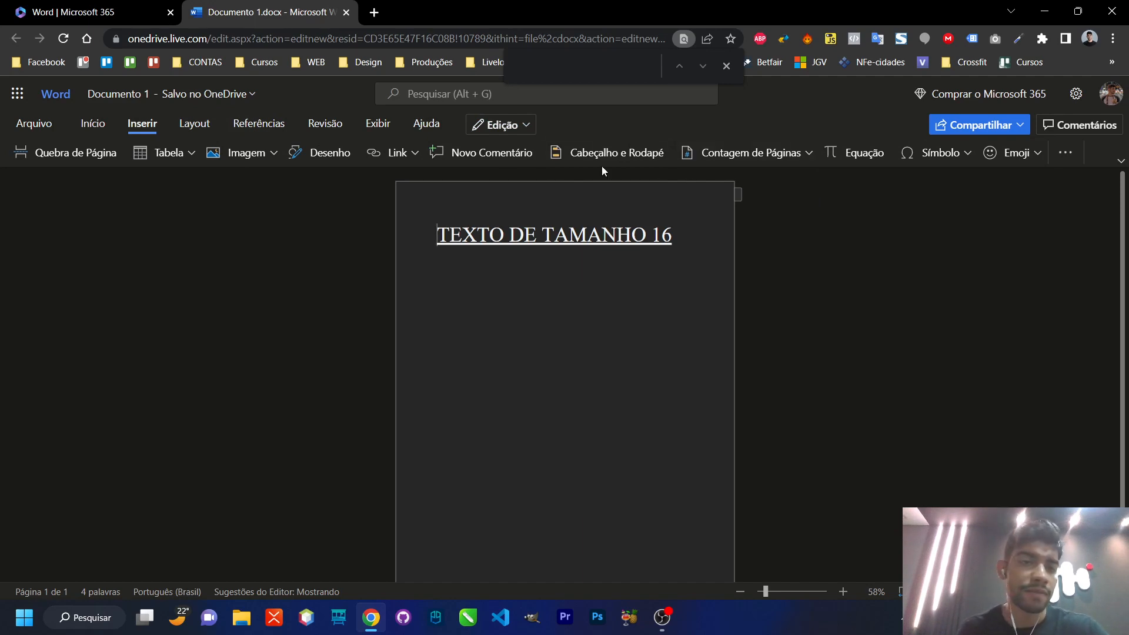
Examine the page margin presets and the custom margin settings for all four sides without applying any change.
left_click(198, 127)
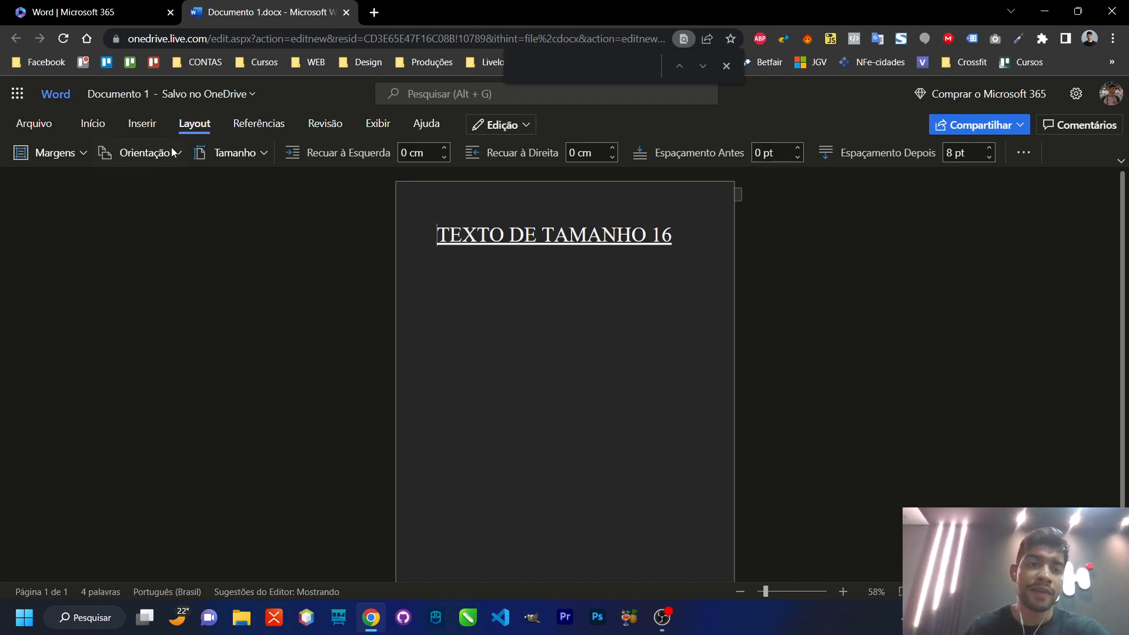
left_click(83, 154)
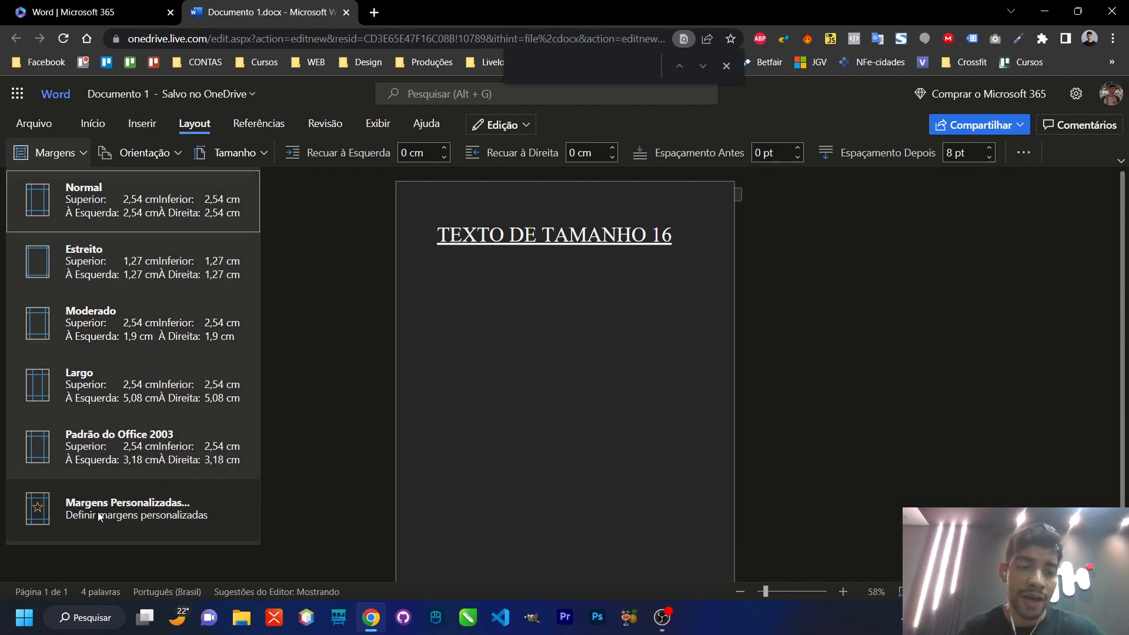
left_click(202, 129)
left_click(59, 154)
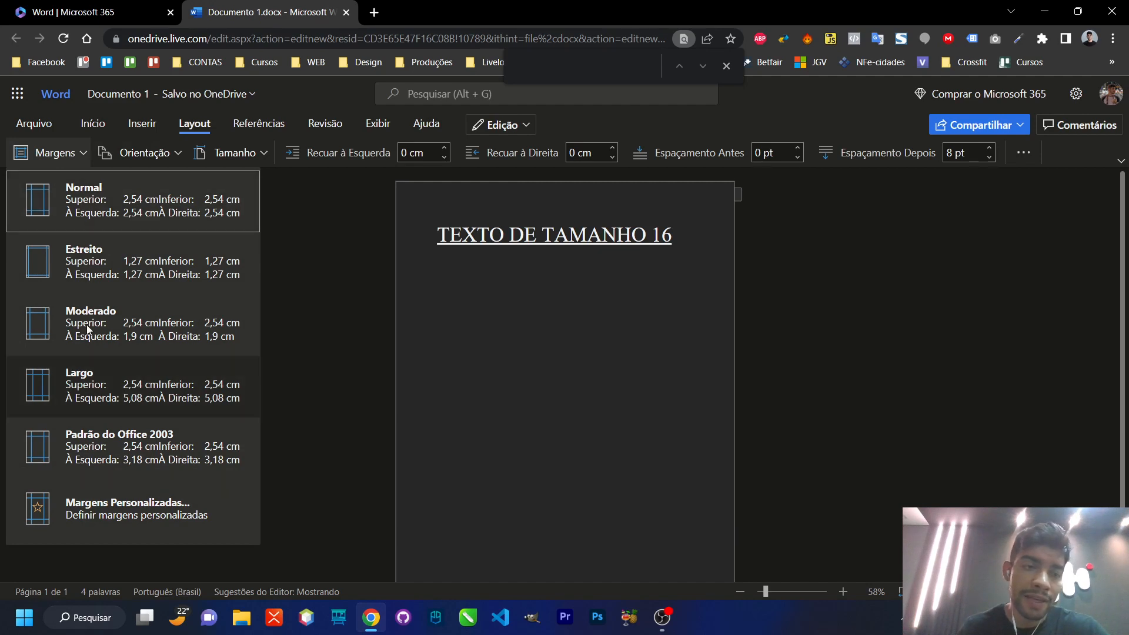
left_click(149, 516)
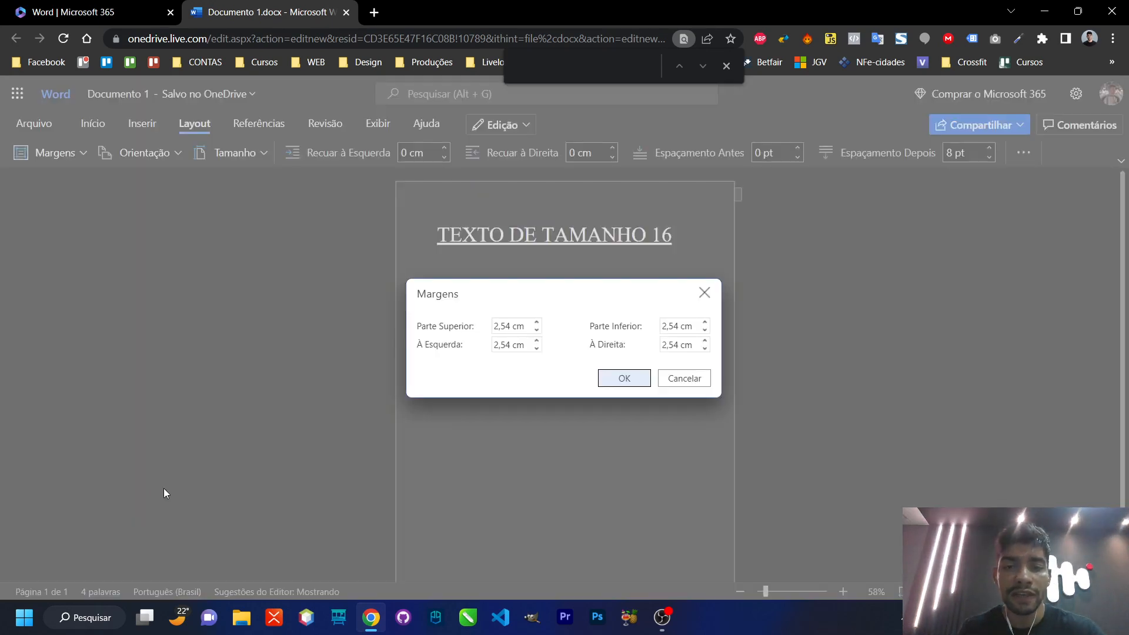
left_click_drag(525, 325, 489, 324)
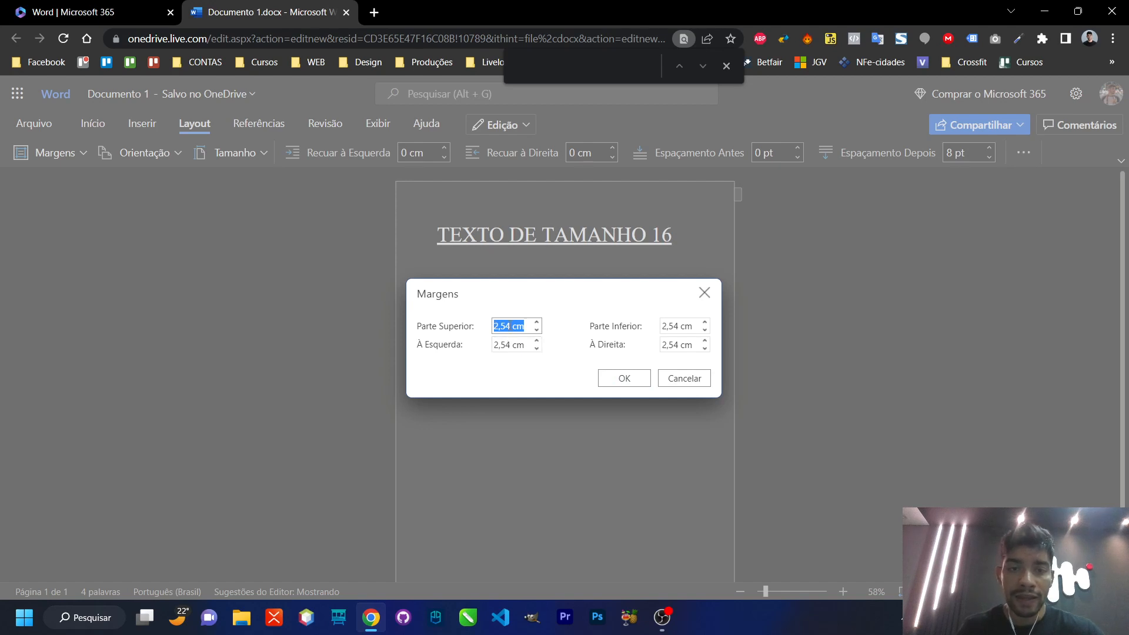
key("Tab")
key("Tab")
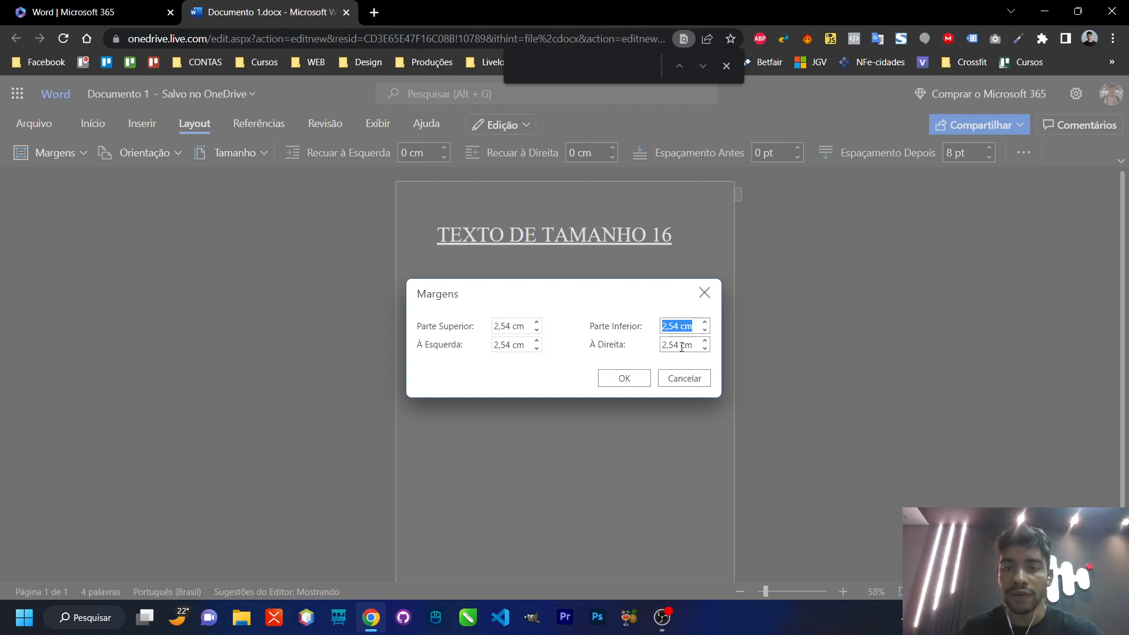
key("Tab")
left_click(682, 377)
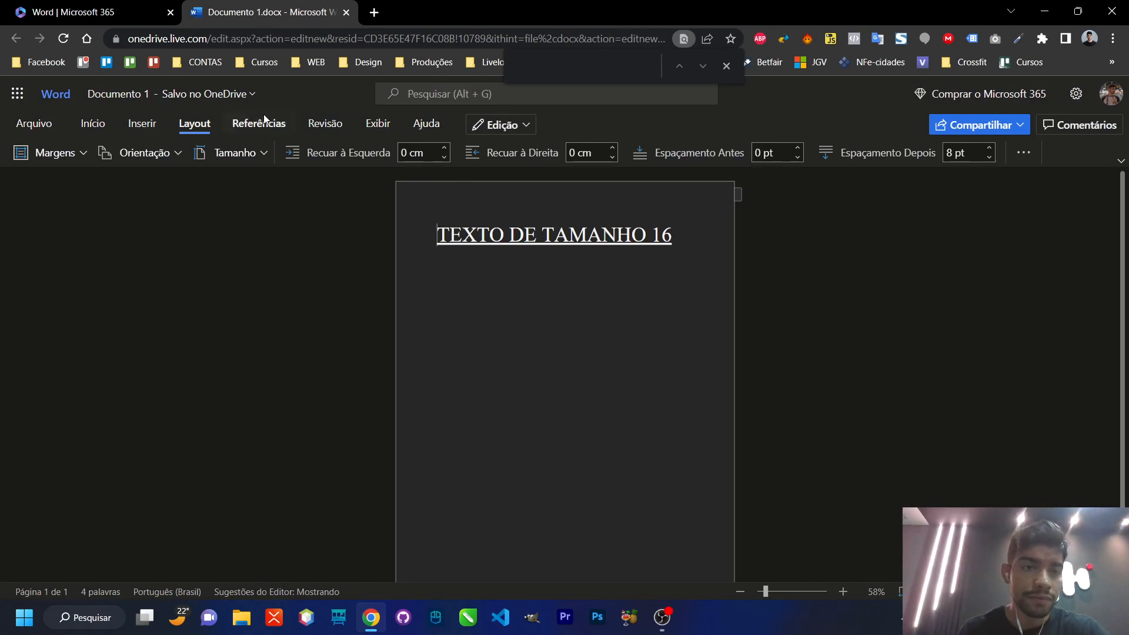
Try the landscape page orientation (Paisagem) and return the page to portrait (Retrato).
left_click(180, 158)
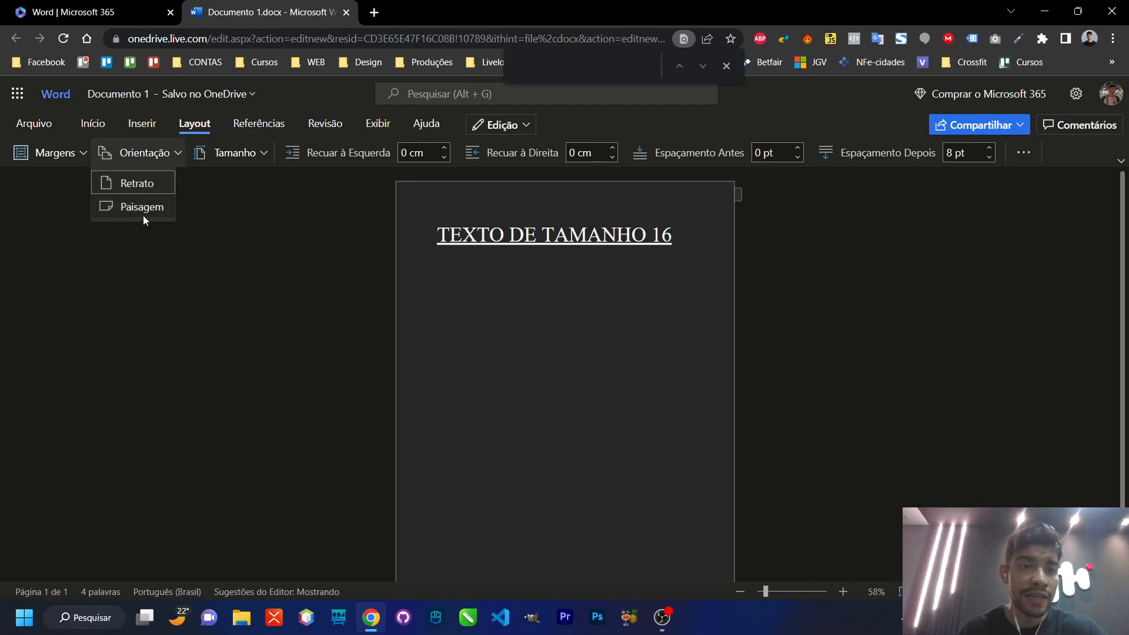
left_click(144, 184)
left_click(165, 152)
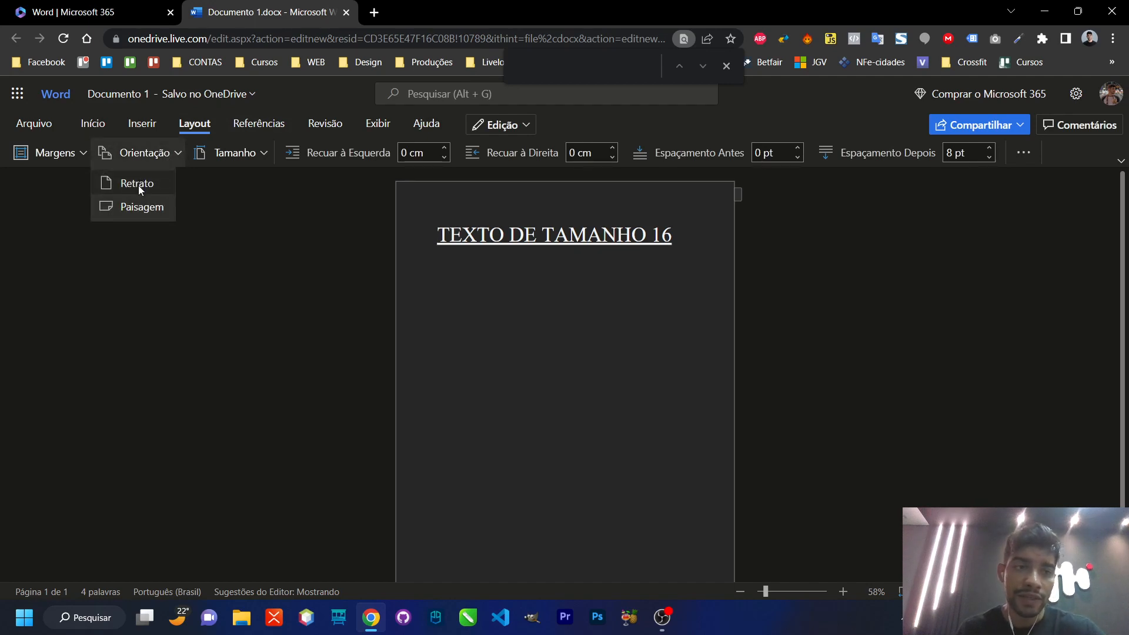
left_click(140, 207)
scroll(870, 367, "down", 2)
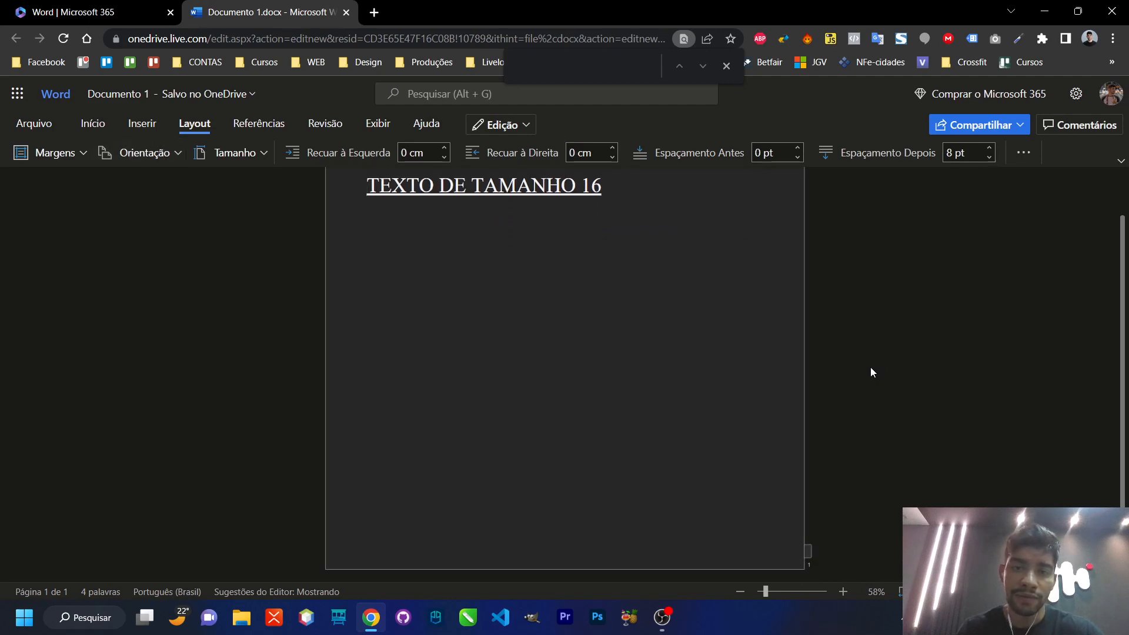
scroll(671, 401, "up", 2)
scroll(672, 401, "down", 3)
scroll(628, 384, "up", 2)
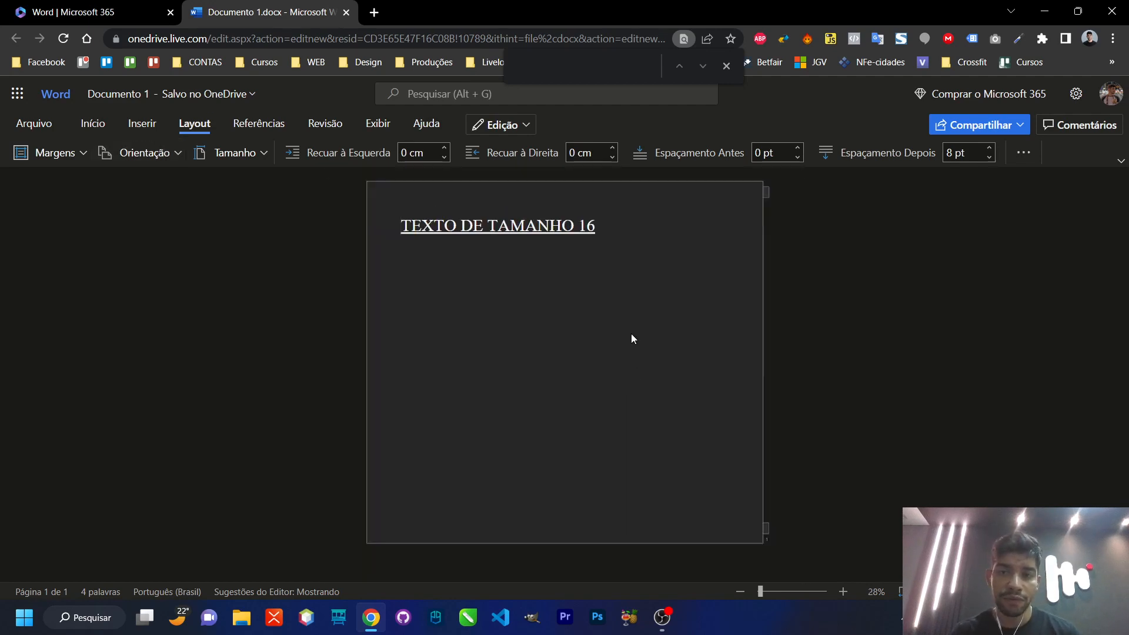
scroll(635, 303, "up", 2)
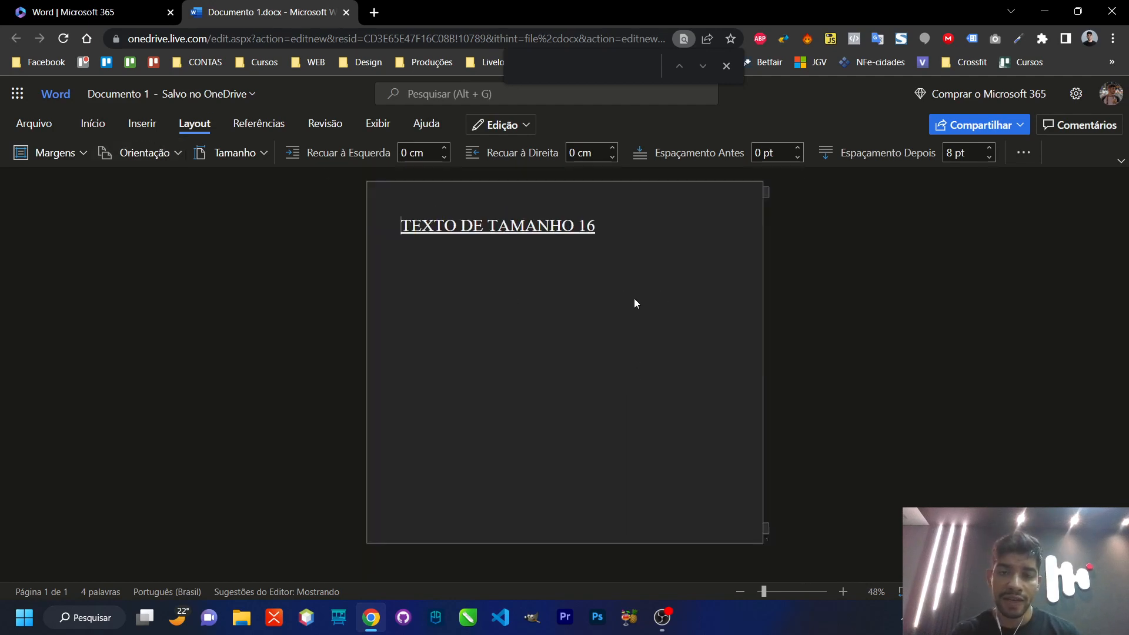
left_click(155, 157)
left_click(150, 184)
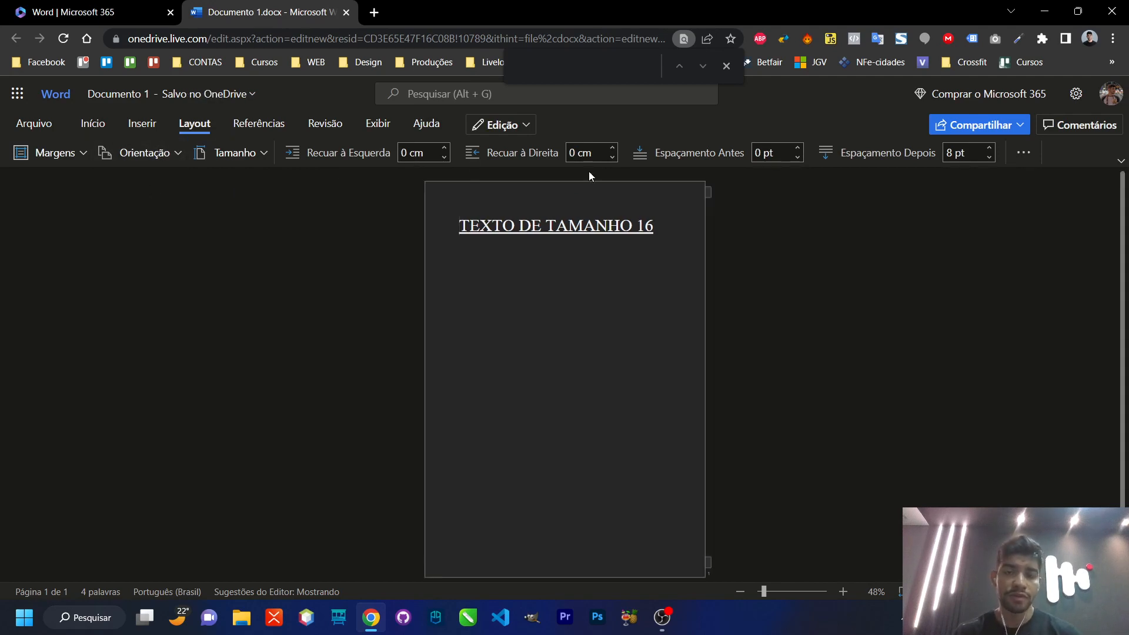
Examine the reference, review and view commands, revisit the home, insert and layout commands, and bring up the file options.
left_click(289, 126)
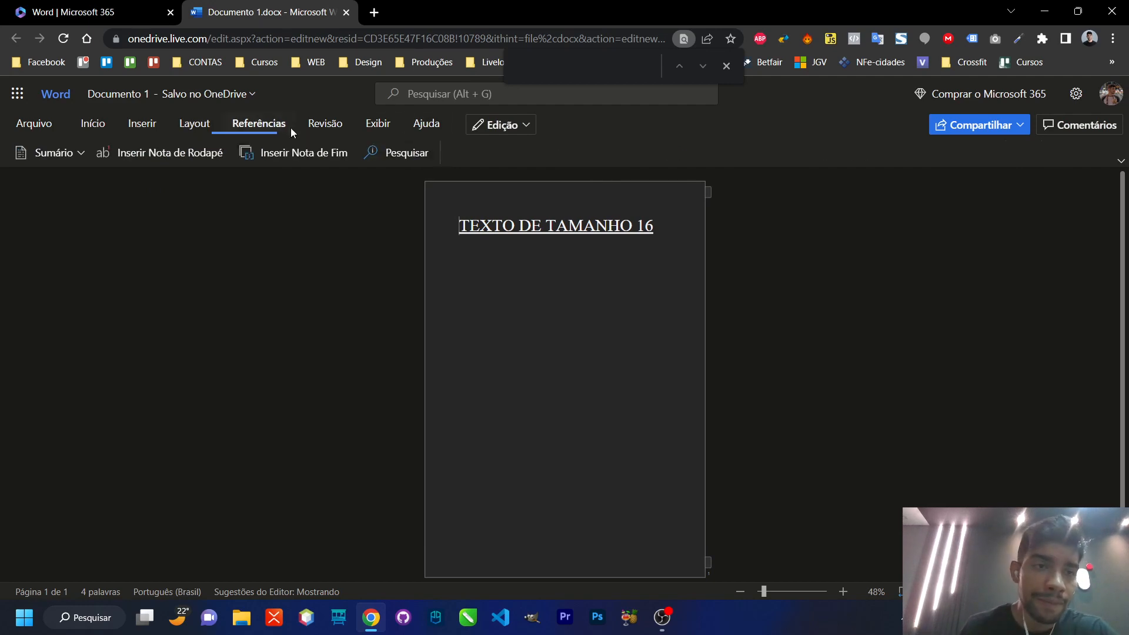
left_click(333, 127)
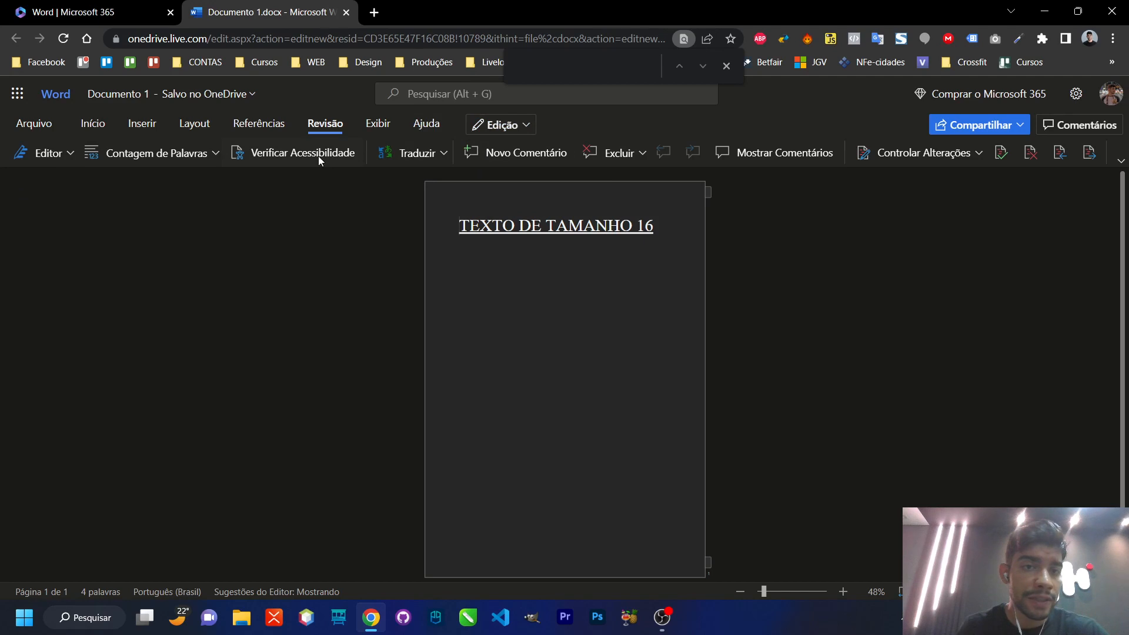
left_click(384, 123)
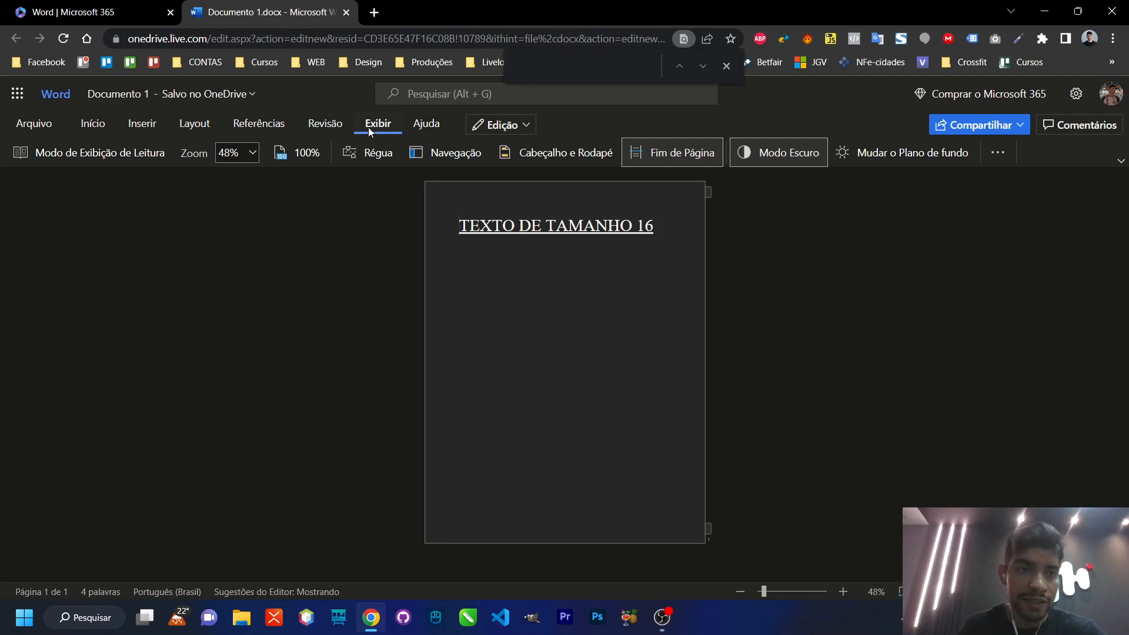
left_click(93, 123)
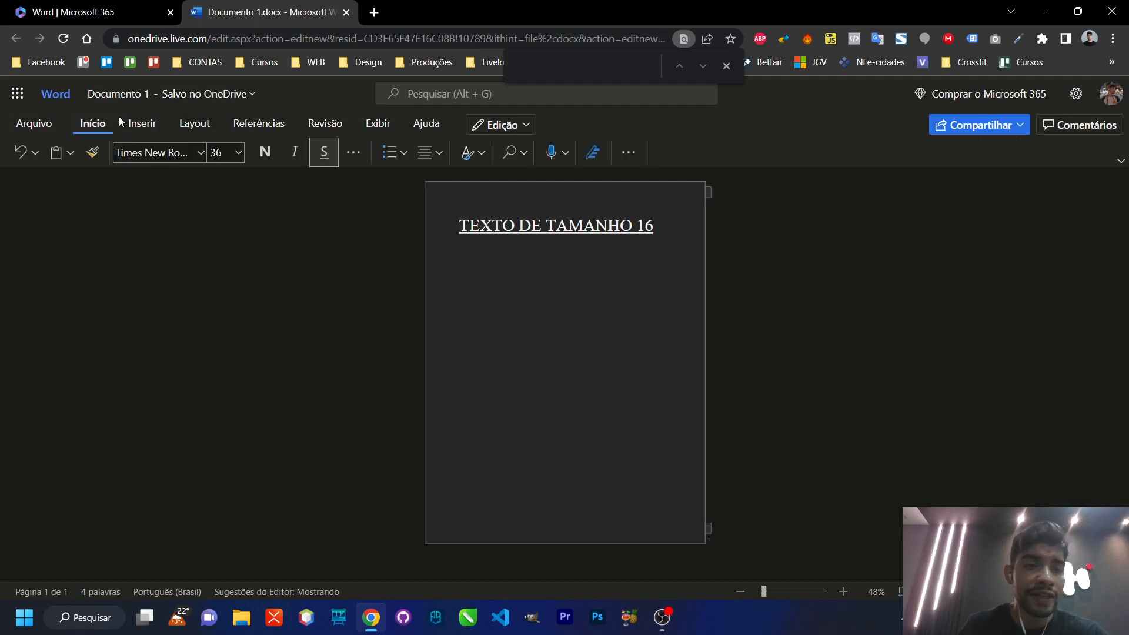
left_click(140, 121)
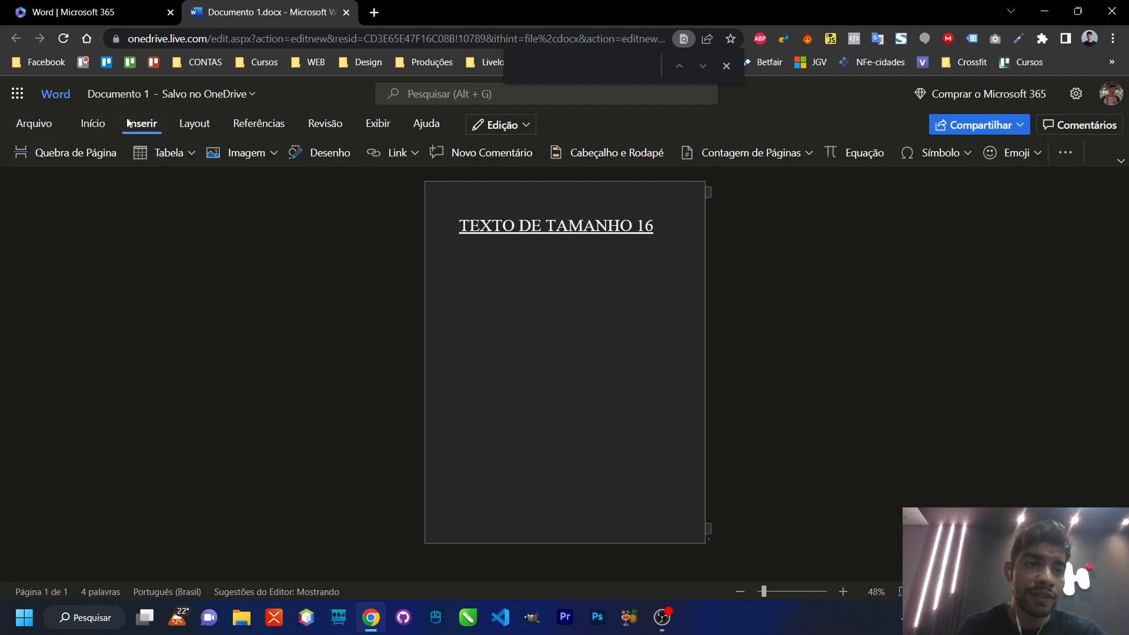
left_click(96, 125)
left_click(204, 127)
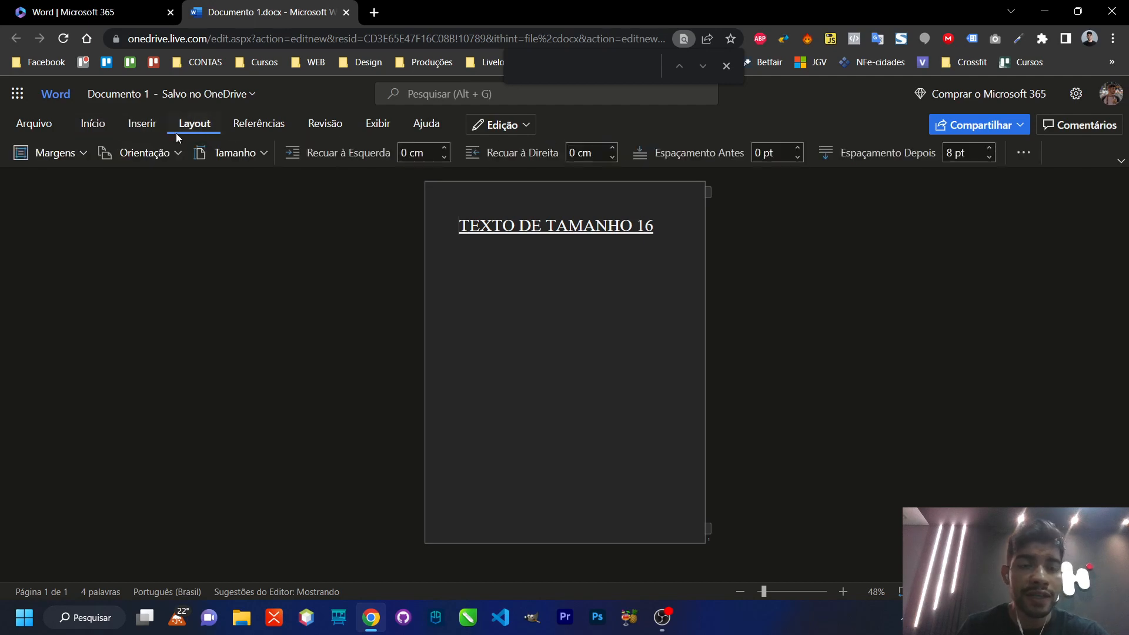
left_click(36, 125)
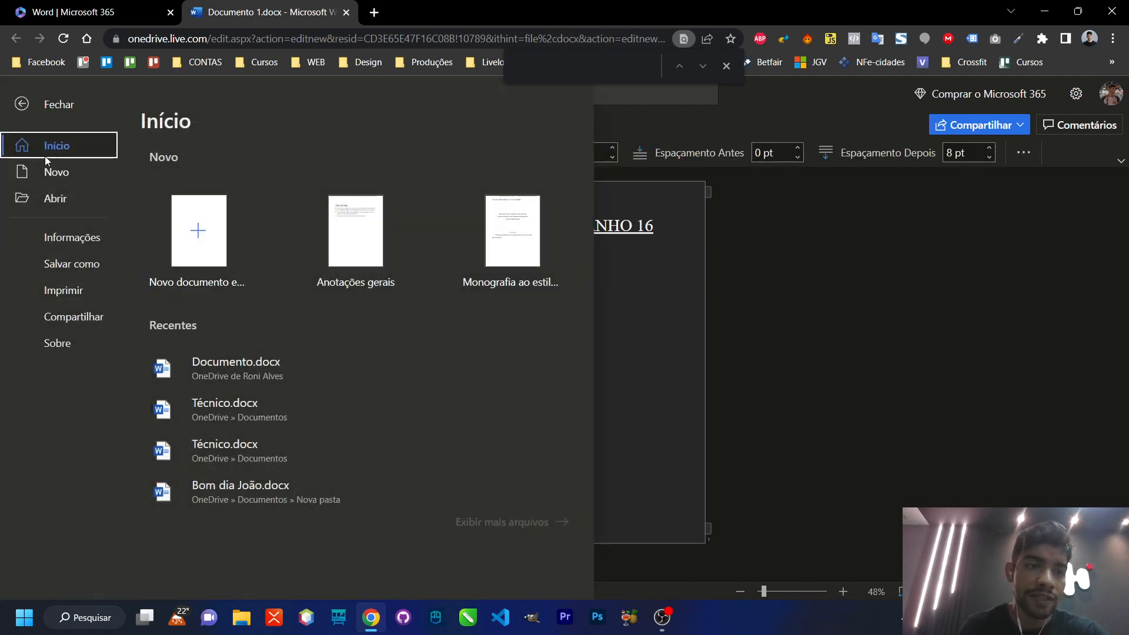
Leave the document's file options, switch to PowerPoint from the Microsoft 365 page, and create a new presentation from a red-themed design.
left_click(22, 105)
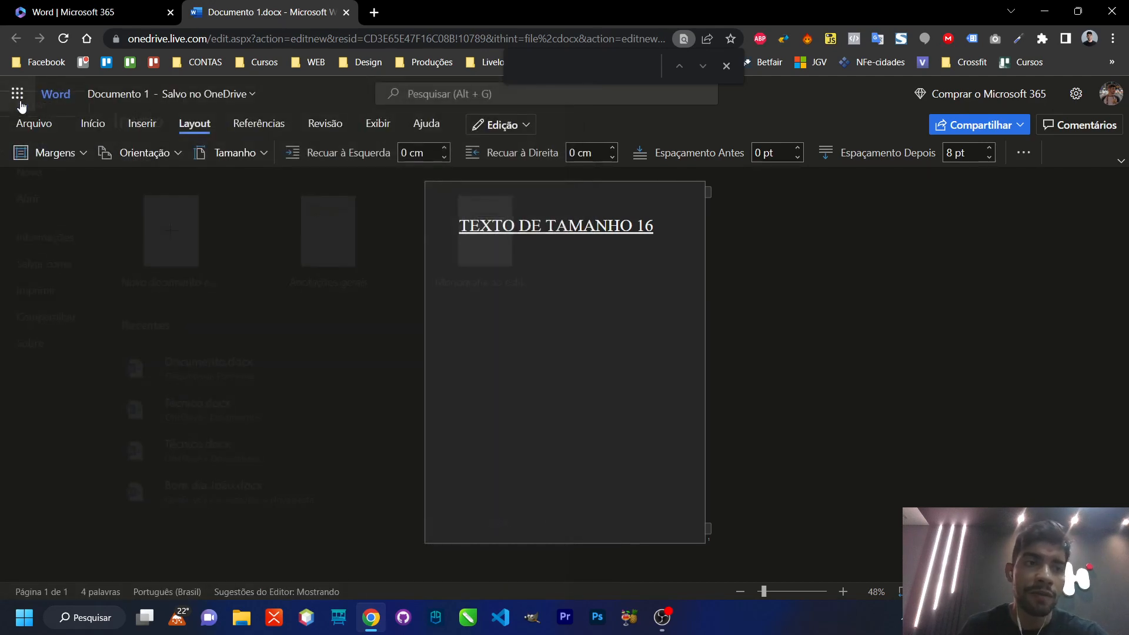
left_click(65, 12)
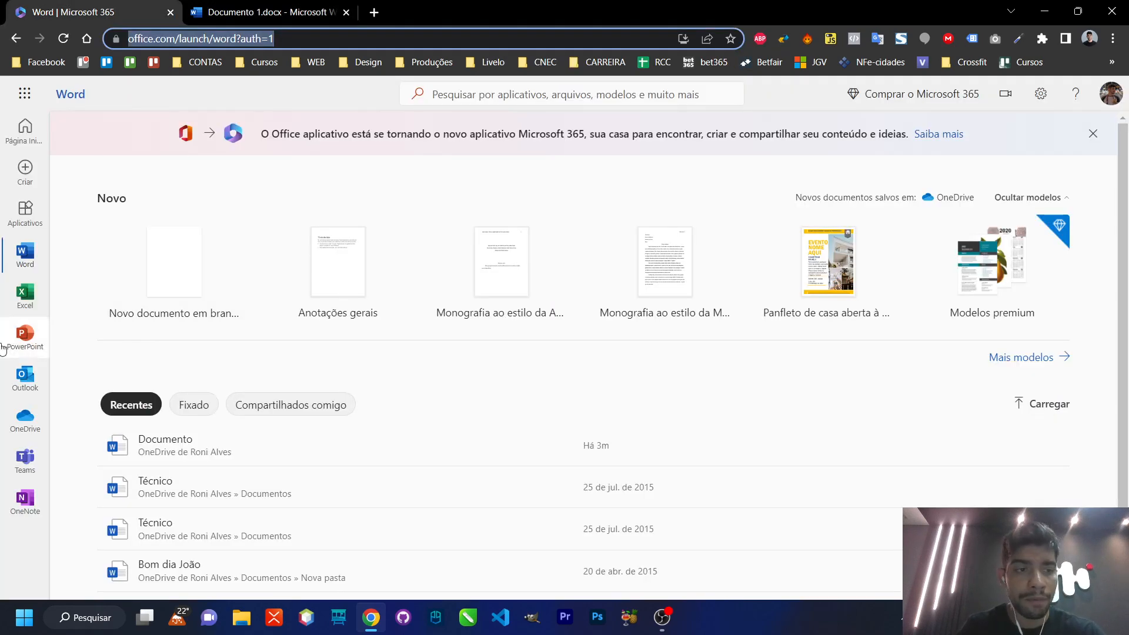
left_click(25, 337)
left_click(518, 277)
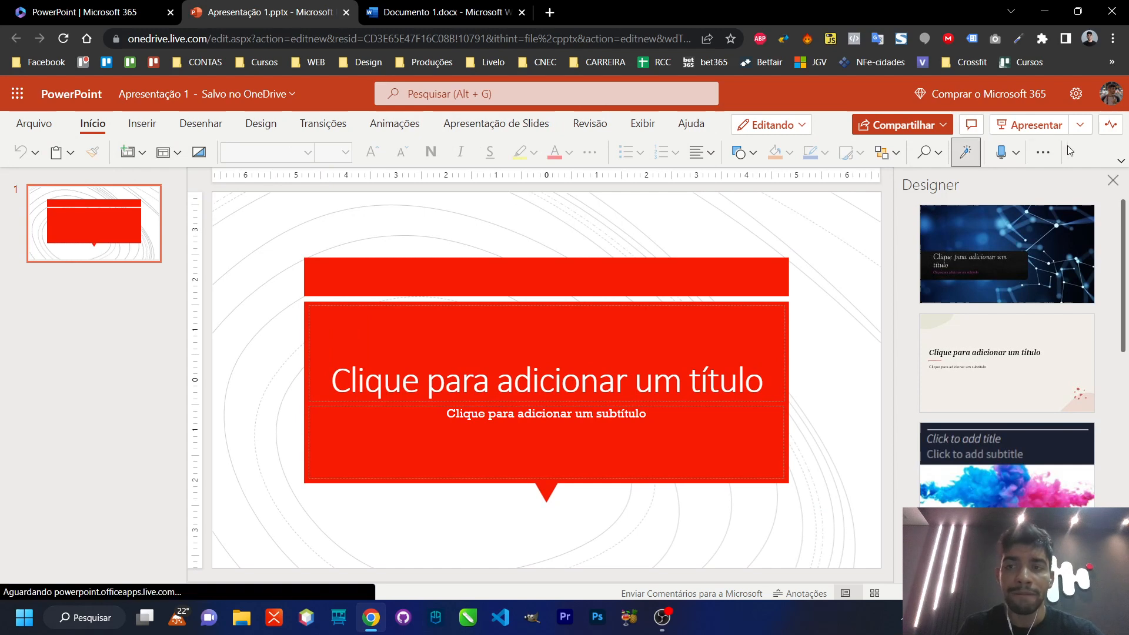
Enter "TEXTOS DE EXEMPLO" as the title of the first slide.
left_click(619, 372)
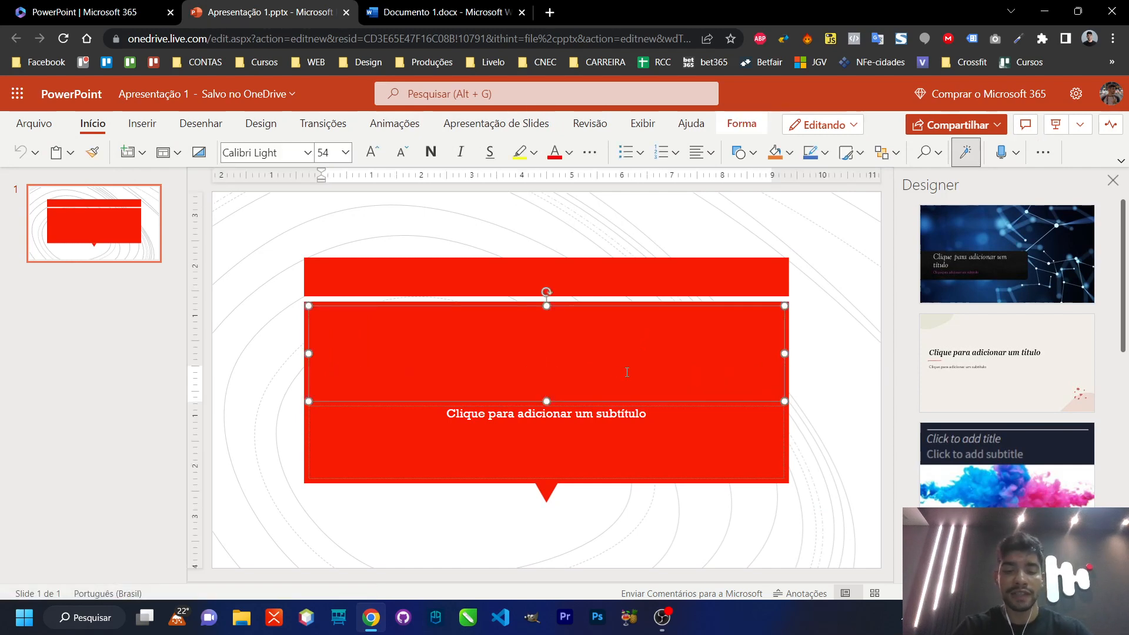
key("Caps_Lock")
type("ge")
key("BackSpace")
key("BackSpace")
key("Caps_Lock")
type("TE")
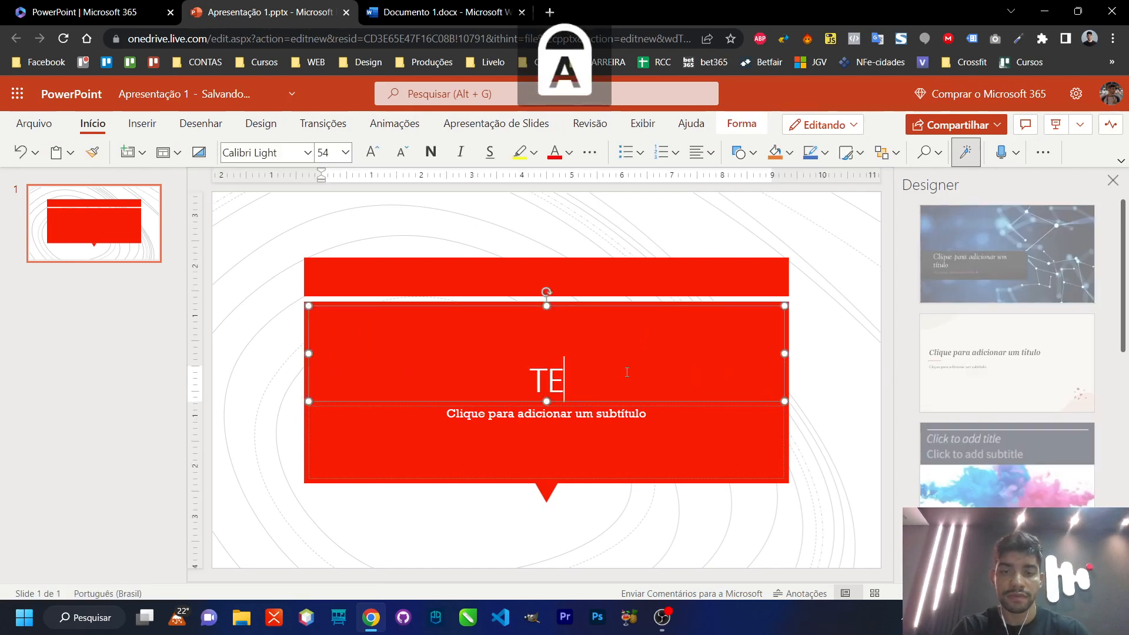
type("XTOS DE EXEMPLO")
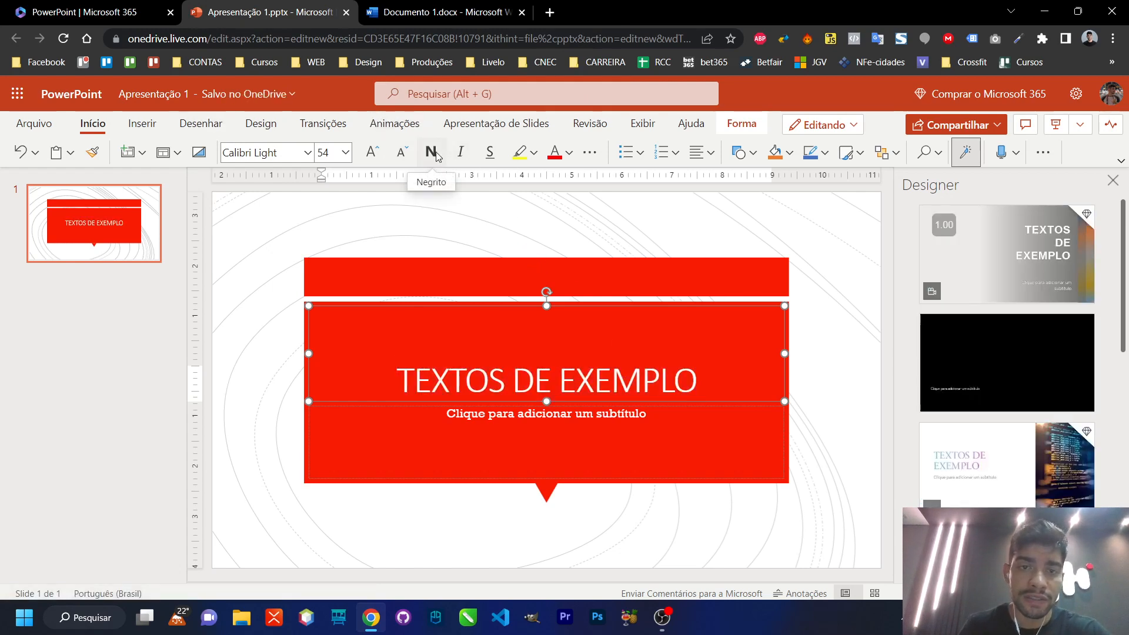
Select the entire title text on the first slide.
key("ctrl+a")
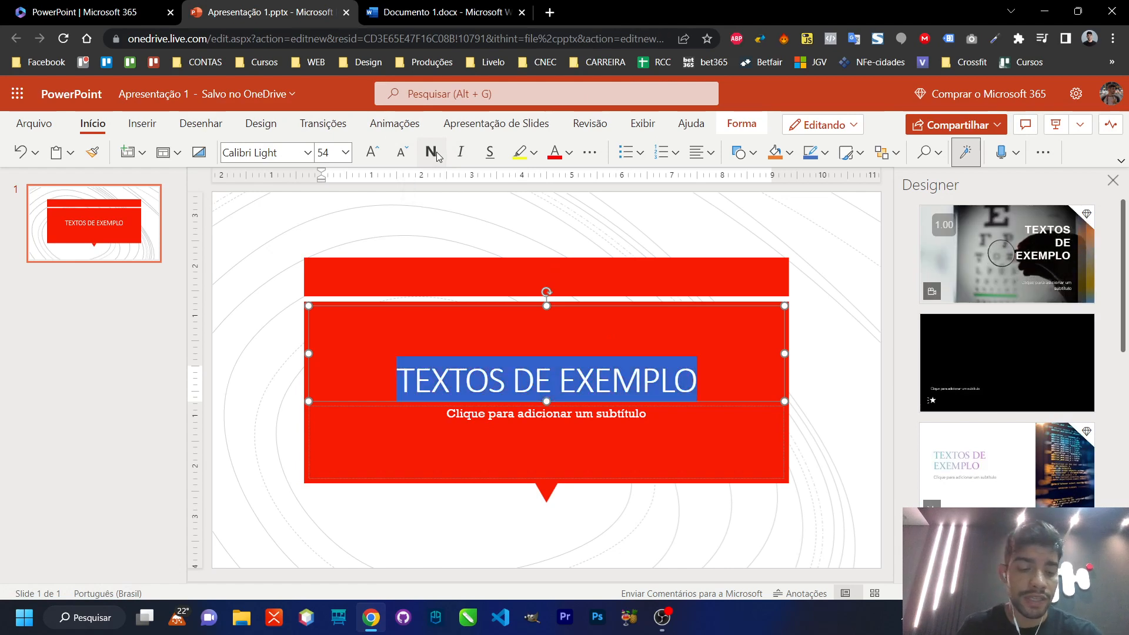